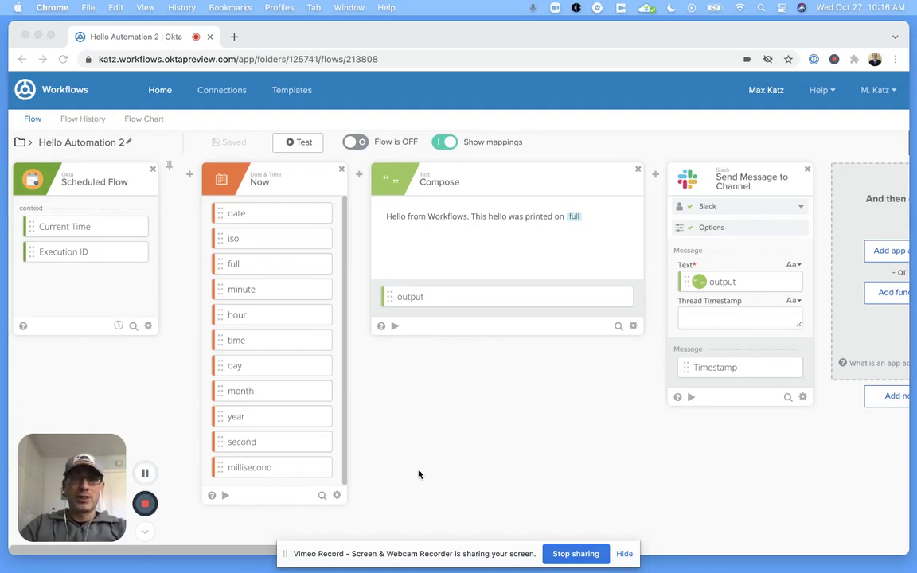
left_click(144, 536)
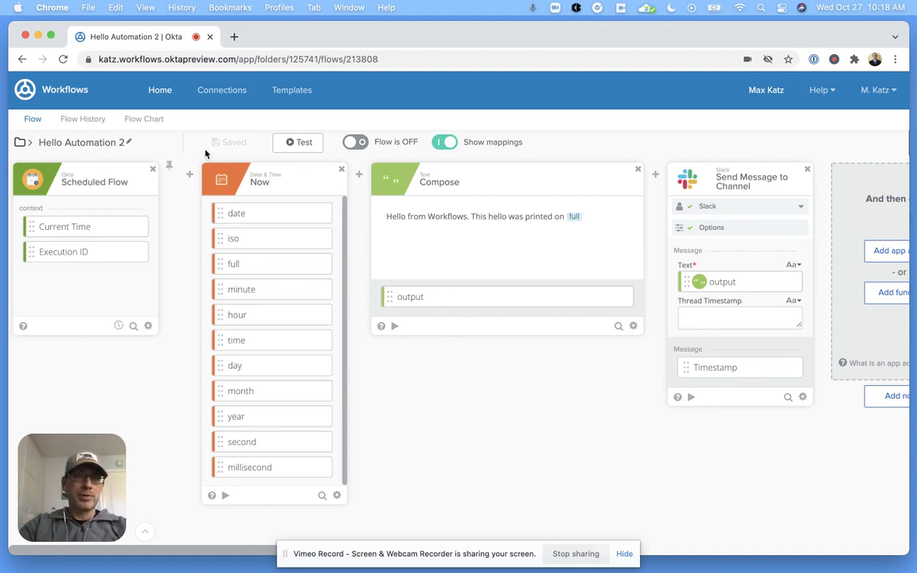
Step: Create a new flow in the Examples folder named "Workflows Hello World", with saving of all data that passes through it enabled
left_click(160, 90)
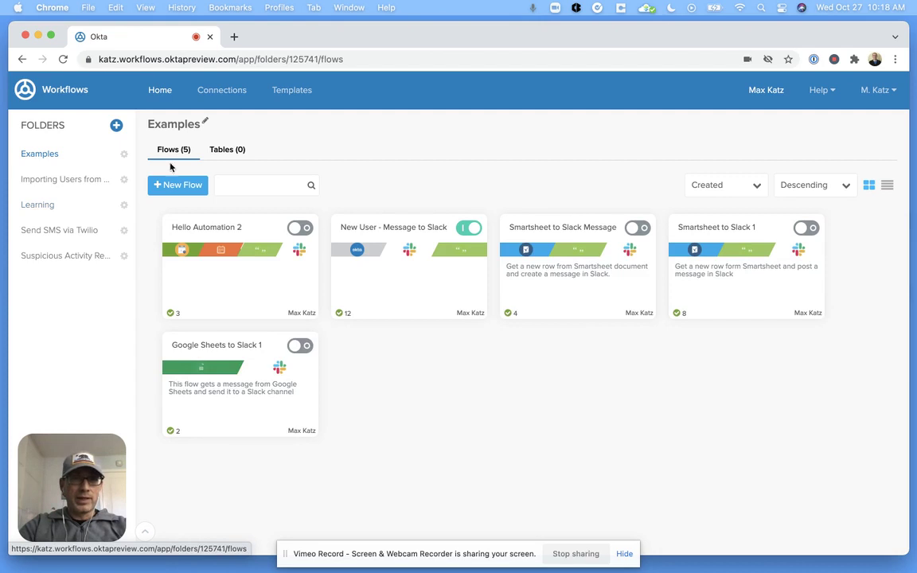
left_click(182, 186)
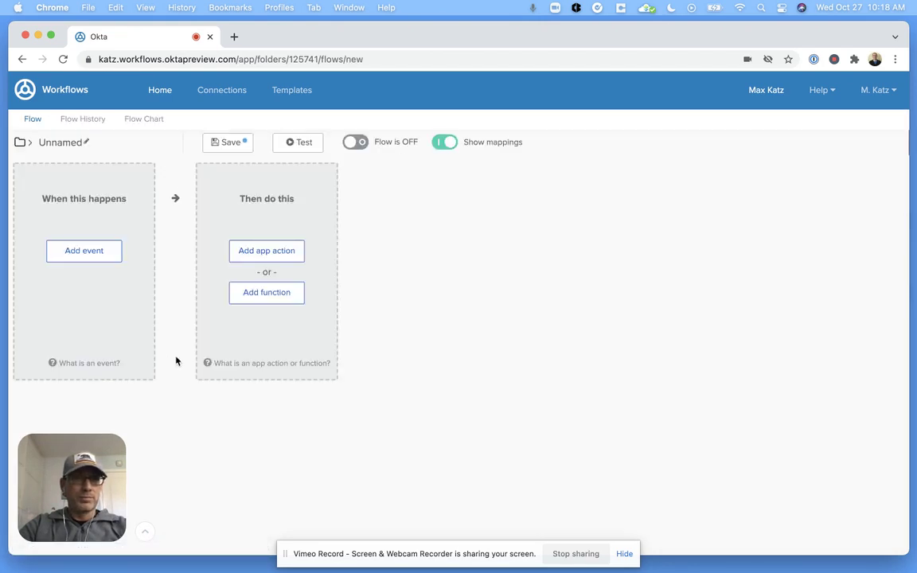
left_click(70, 141)
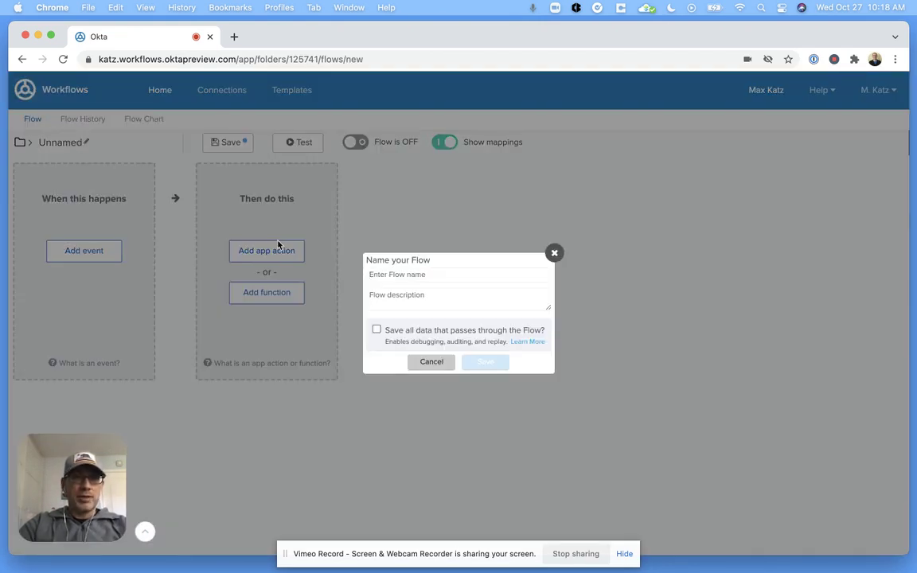
type("Workflow")
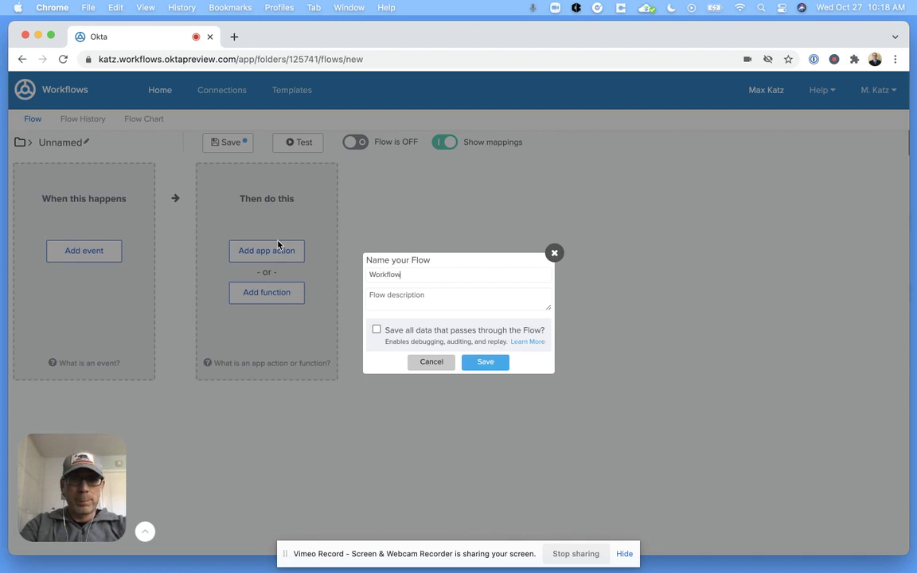
type("s Hello World")
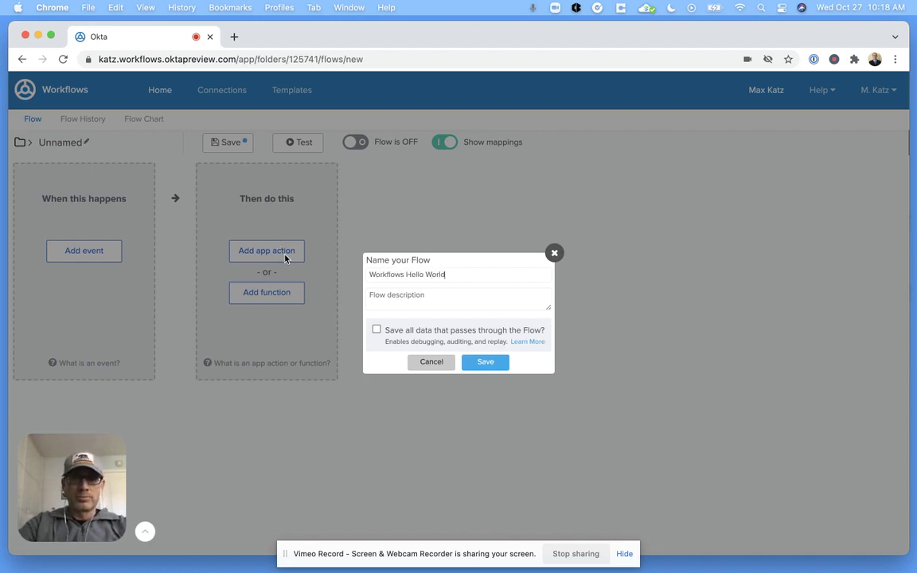
left_click(375, 328)
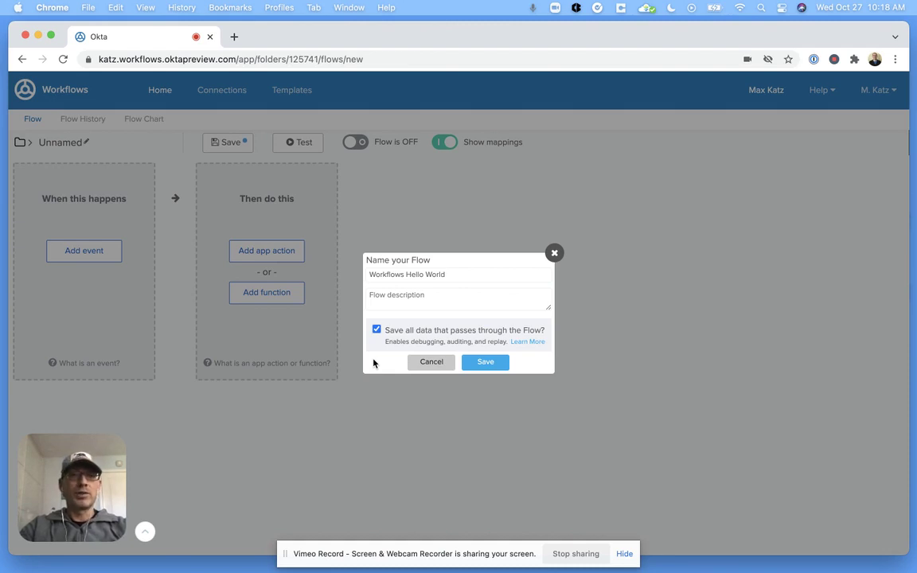
left_click(478, 364)
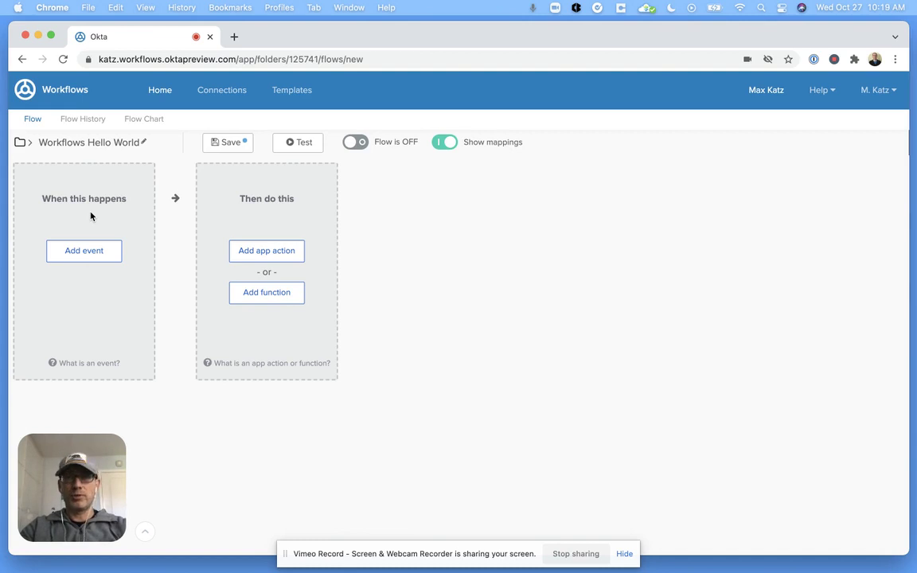
Step: Add a Schedule event that starts the flow every 5 minutes
left_click(84, 253)
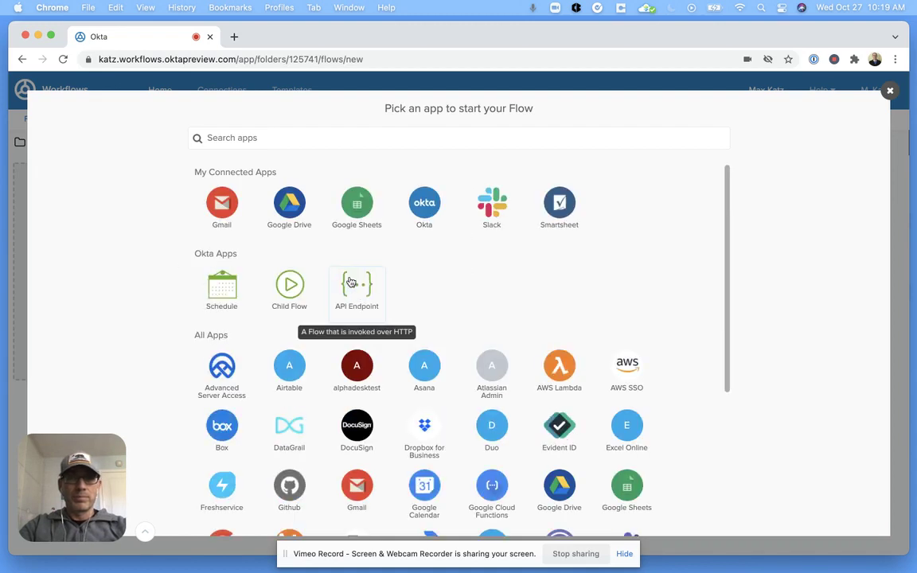
left_click(222, 287)
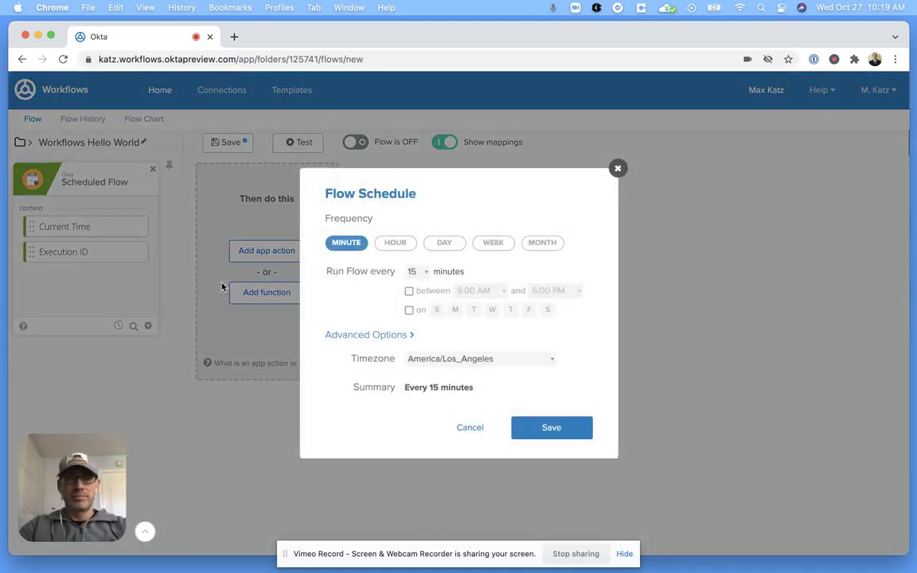
left_click(427, 273)
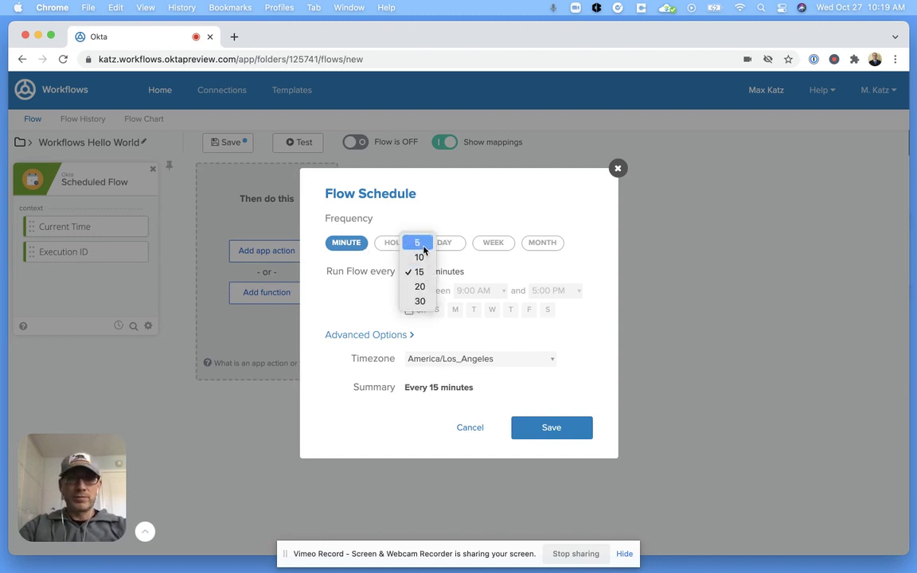
left_click(423, 249)
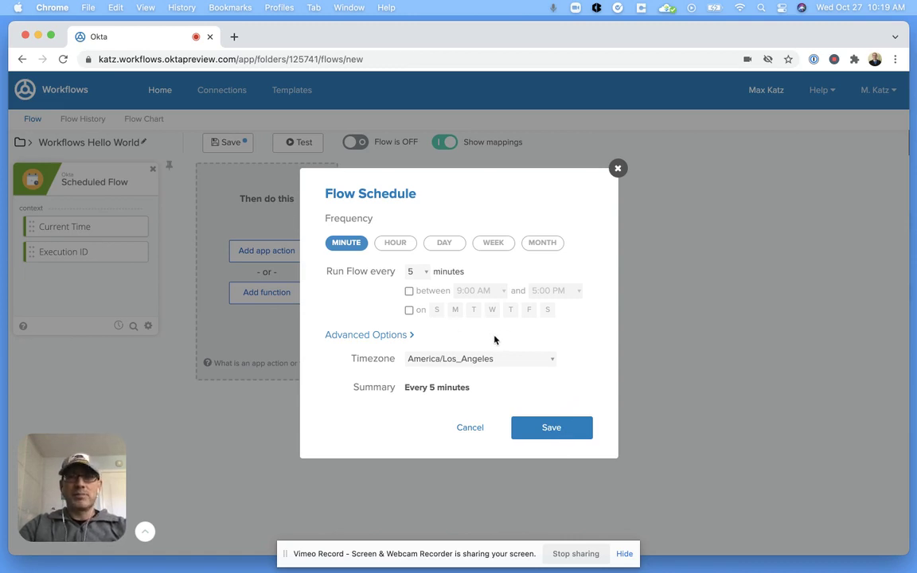
left_click(571, 429)
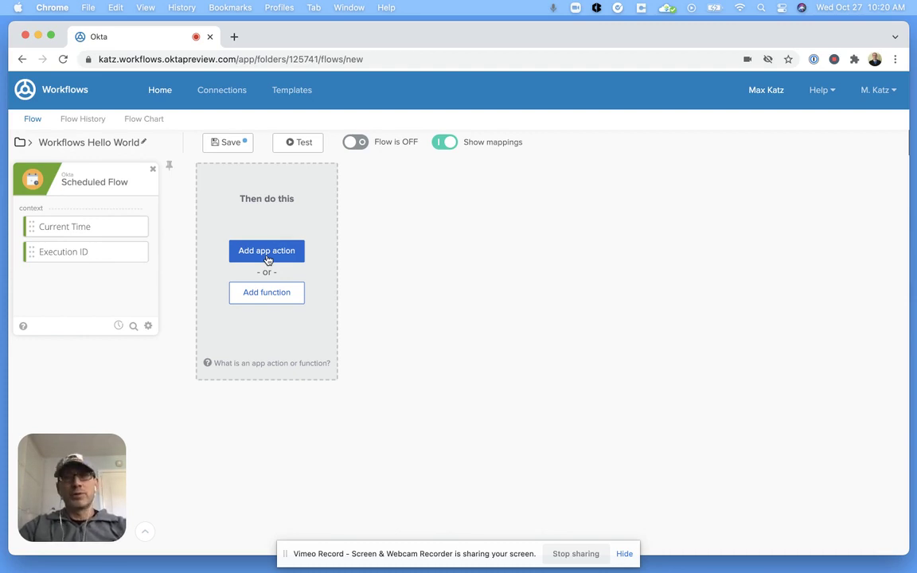
left_click(268, 251)
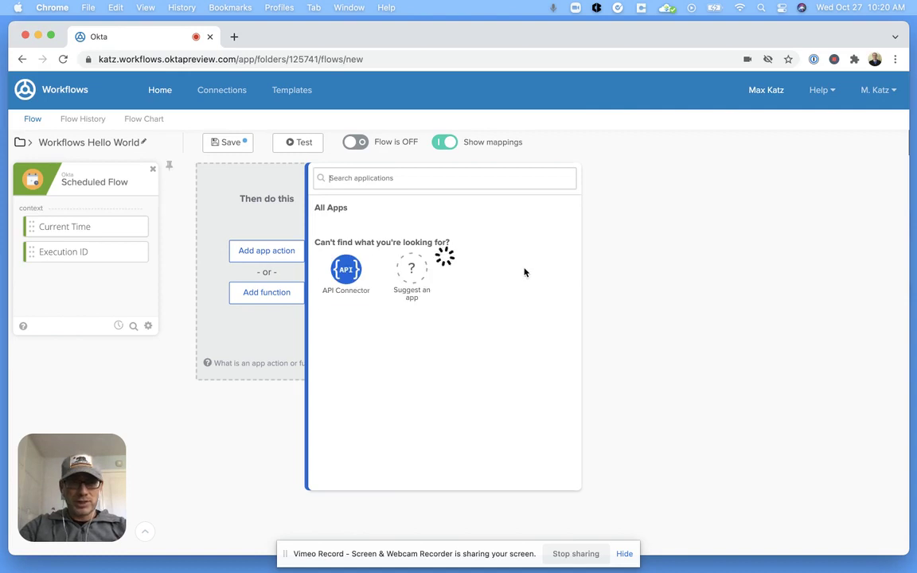
scroll(540, 283, "down", 5)
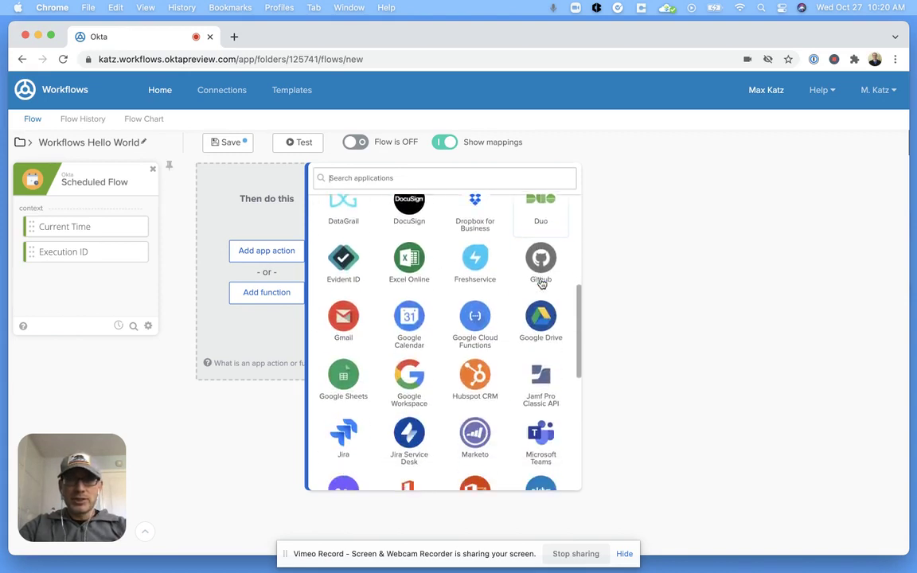
scroll(540, 282, "down", 3)
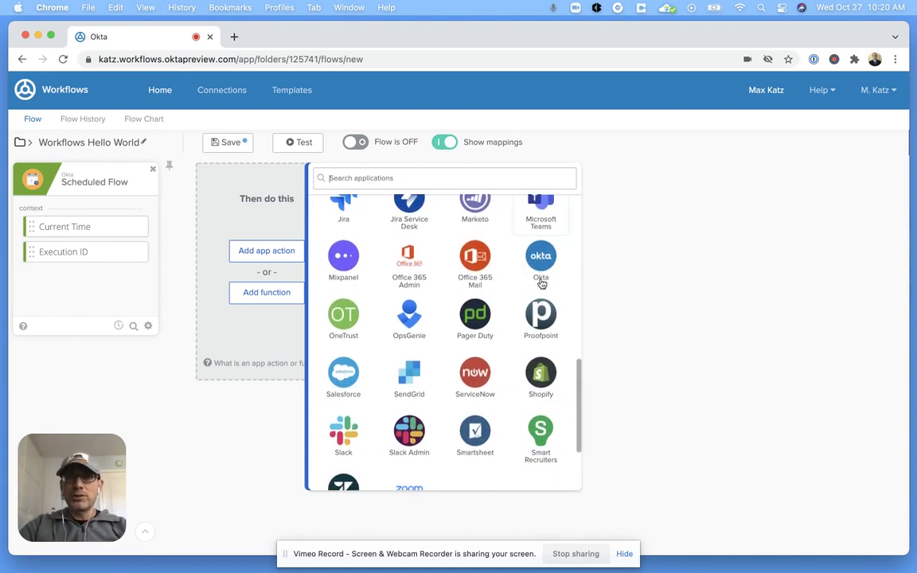
left_click(598, 257)
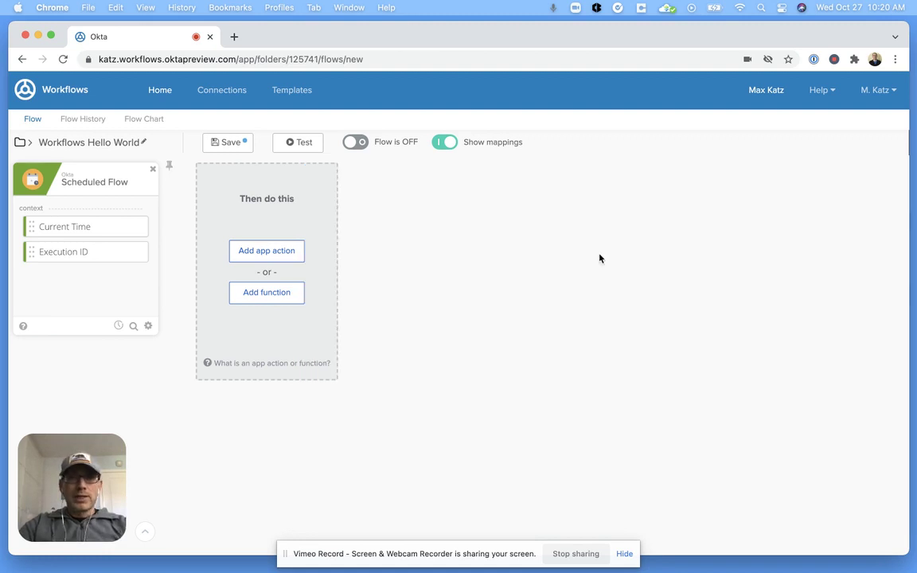
Step: Add the Date & Time function Now as the flow's first action after the scheduled event
left_click(269, 293)
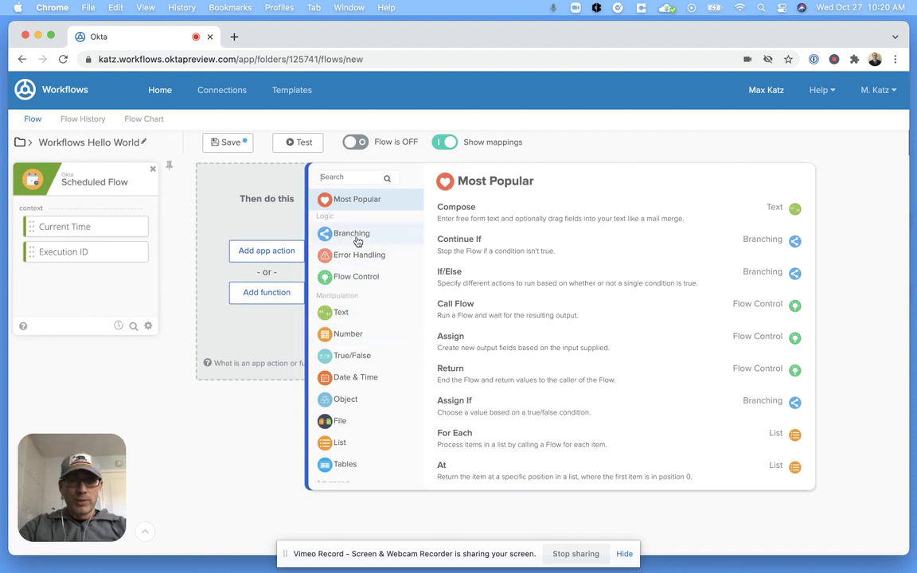
left_click(354, 378)
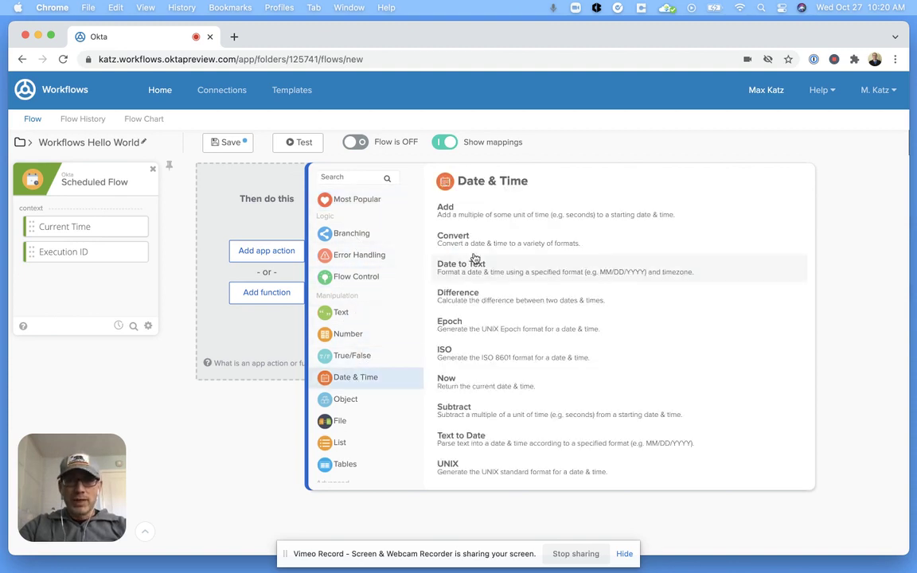
scroll(491, 325, "down", 2)
left_click(461, 351)
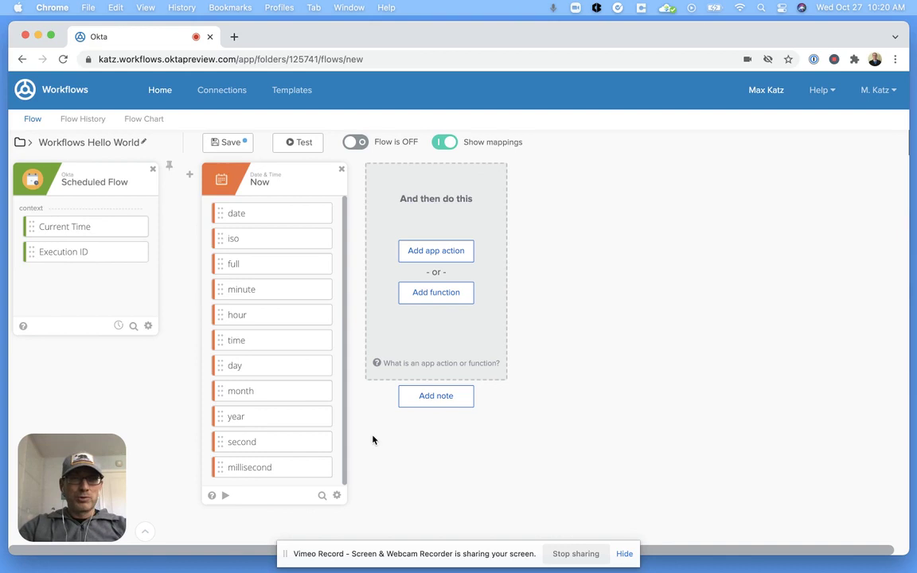
Step: Run a standalone test of the Now card to check its date and time outputs, then close the test
left_click(226, 496)
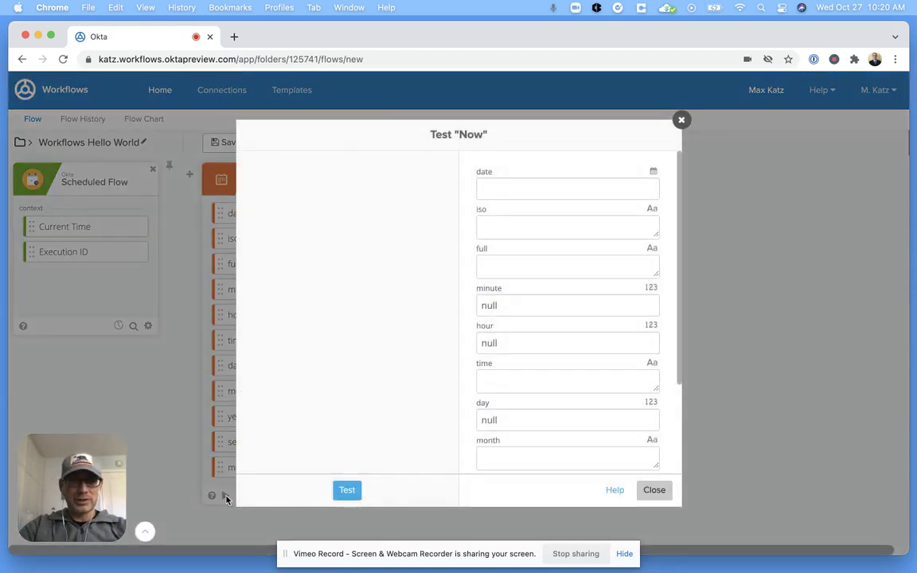
left_click(347, 492)
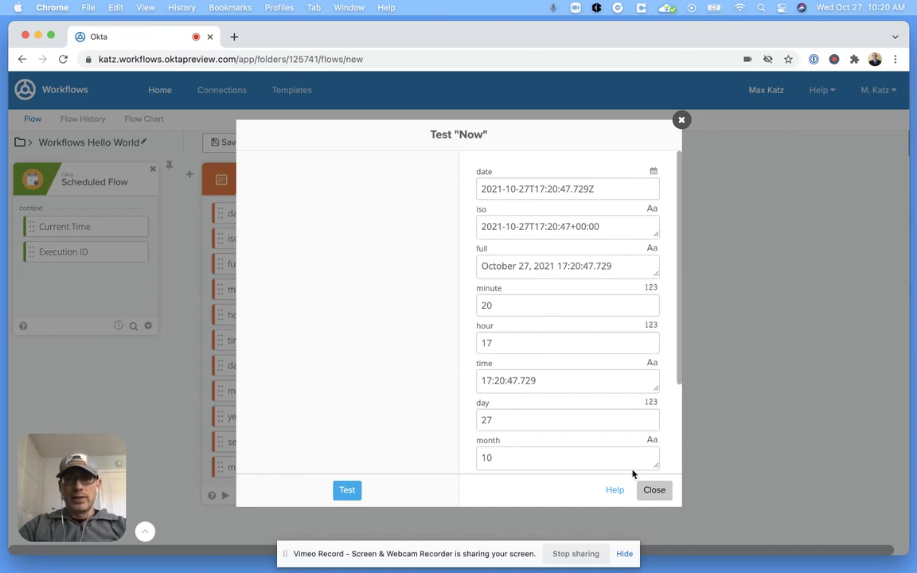
left_click(654, 490)
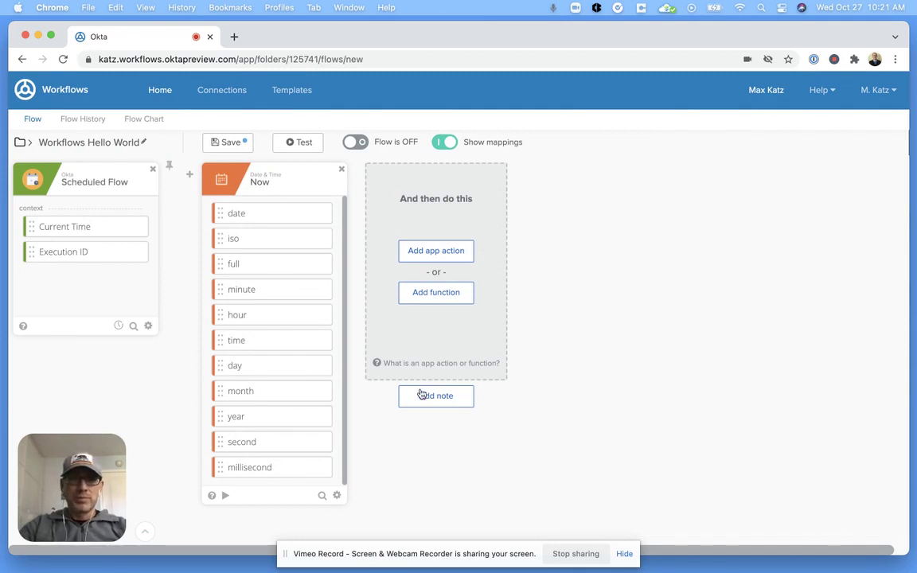
Step: Add a Compose function reading "Hello from Workflows! This message was printed on", followed by the Now card's full field
left_click(443, 293)
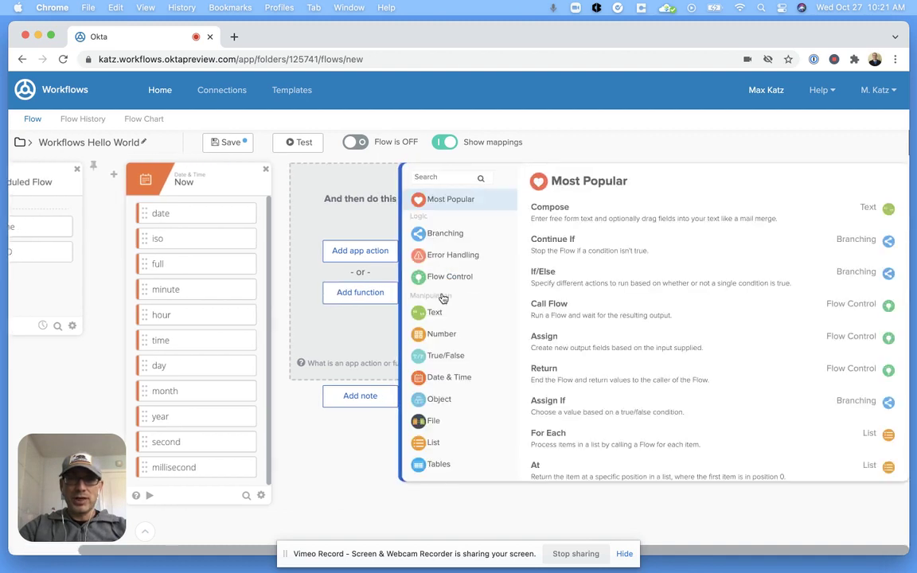
left_click(567, 212)
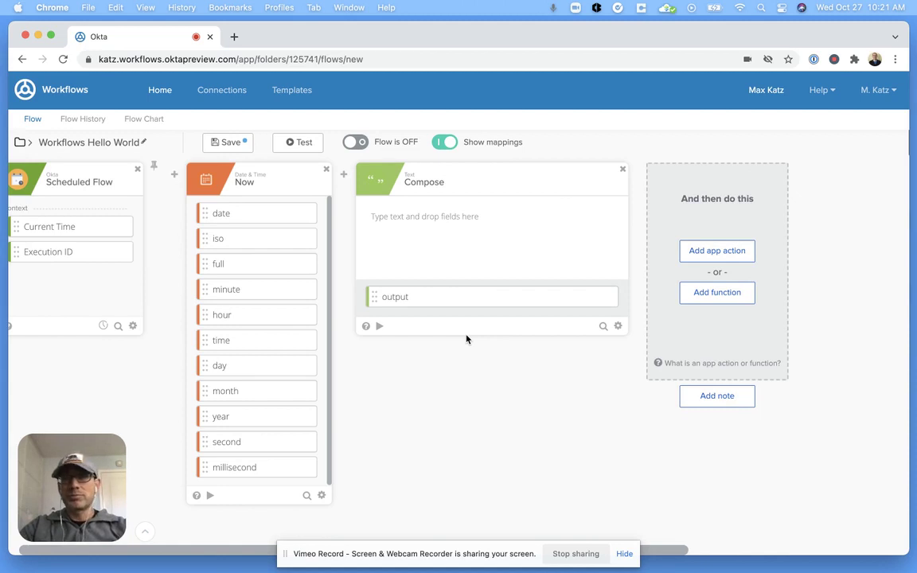
left_click(453, 218)
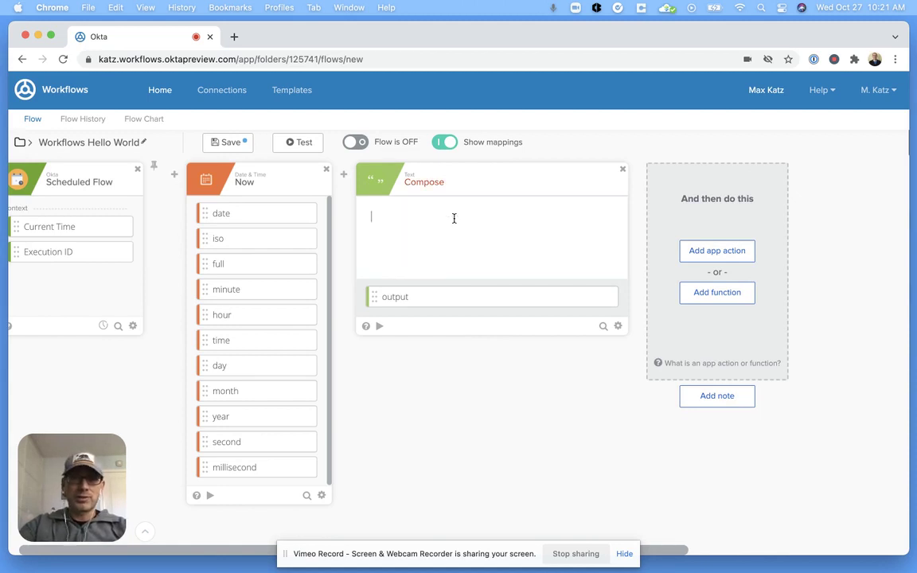
type("Hello from W")
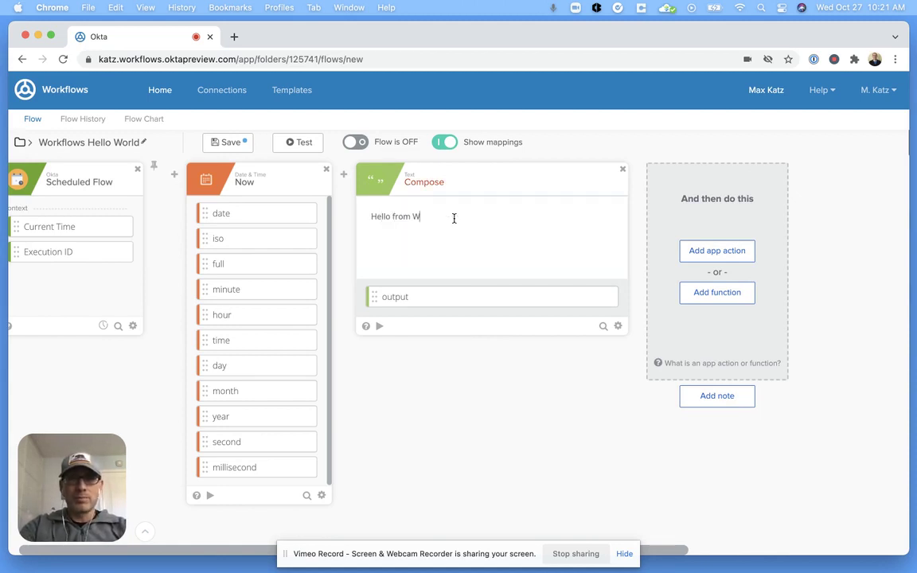
type("orkflows. This ")
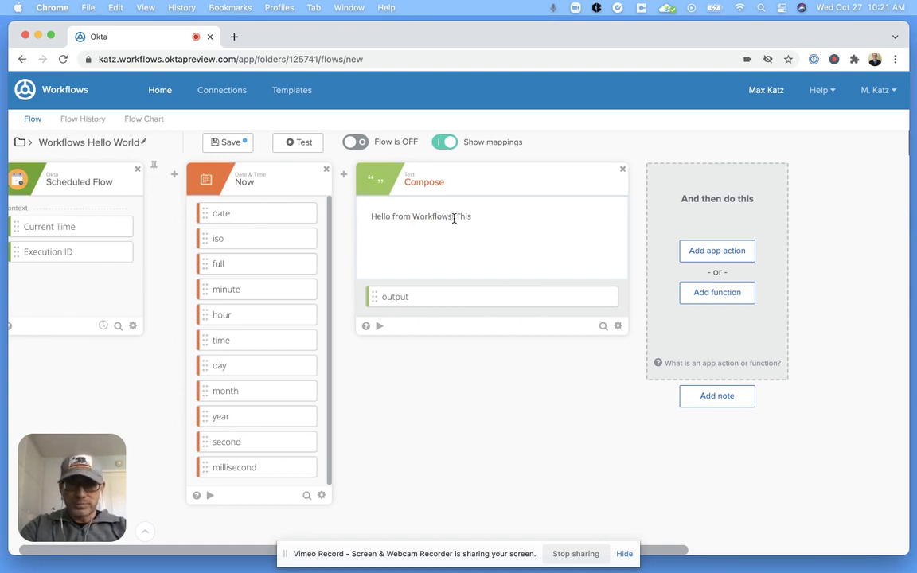
type("mes")
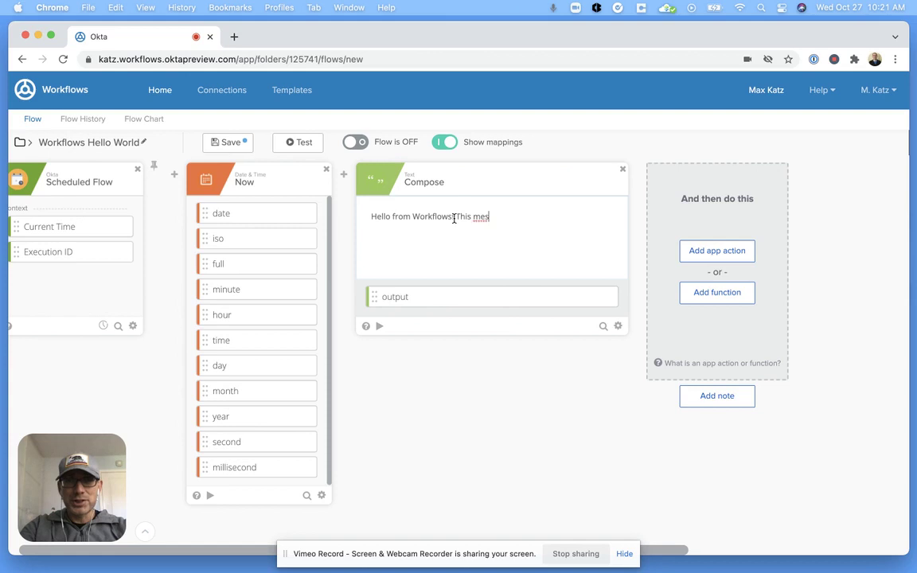
type("sage was print")
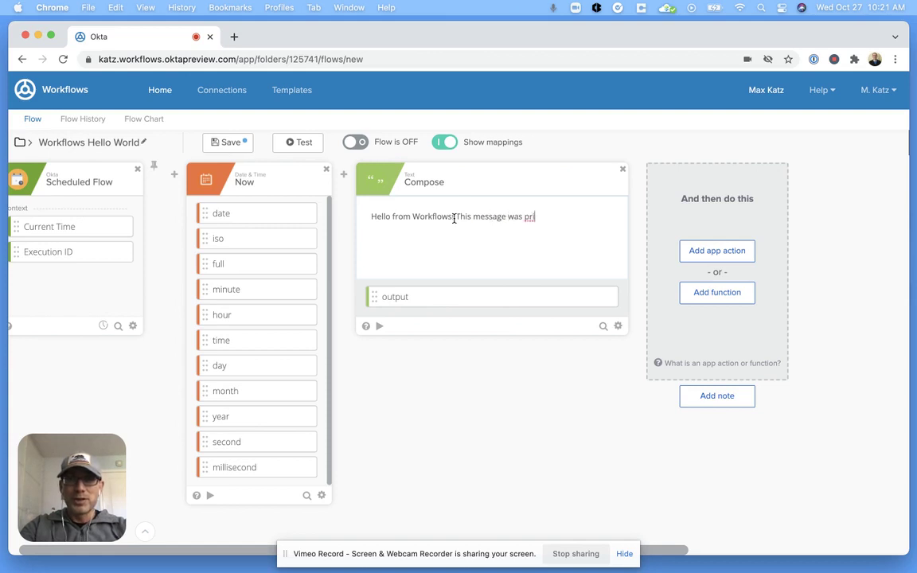
type("ed on")
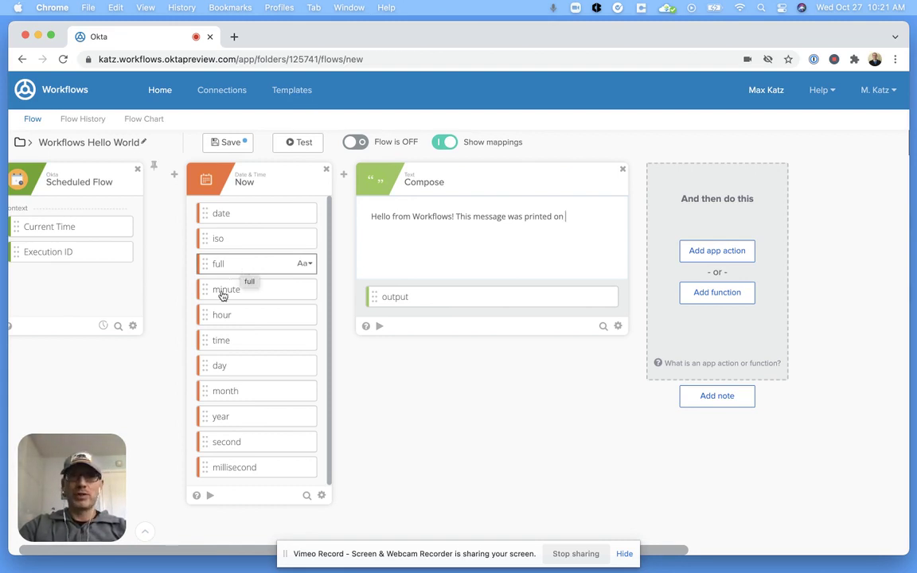
left_click_drag(303, 265, 614, 221)
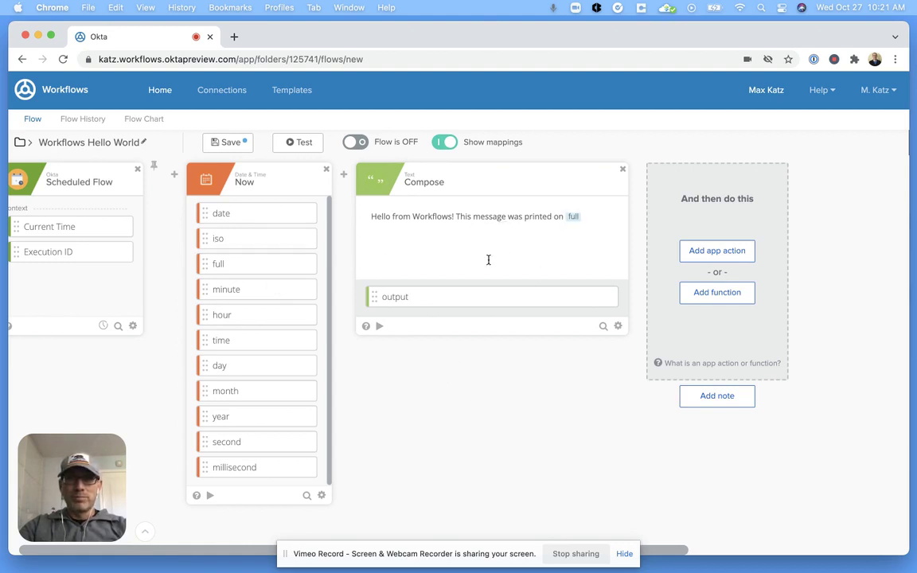
Step: Run a standalone test of the Compose card with "Wednesday" as the date value, enlarge the output to read it, and close the test
left_click(379, 327)
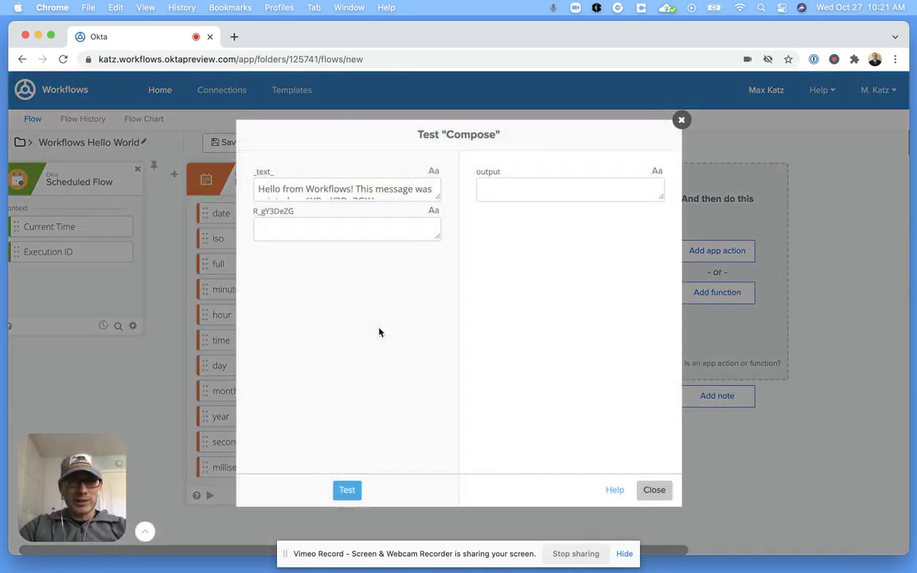
left_click(367, 223)
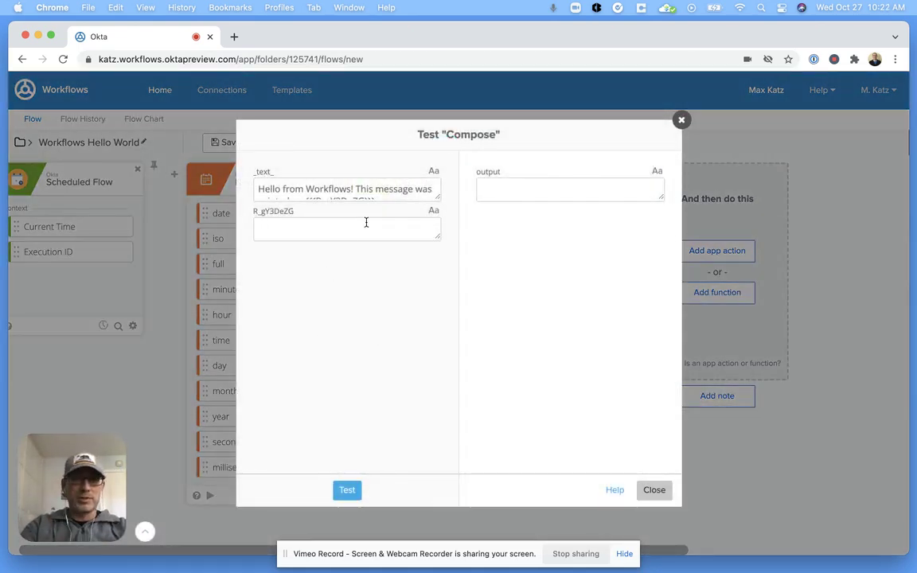
type("Wednesday")
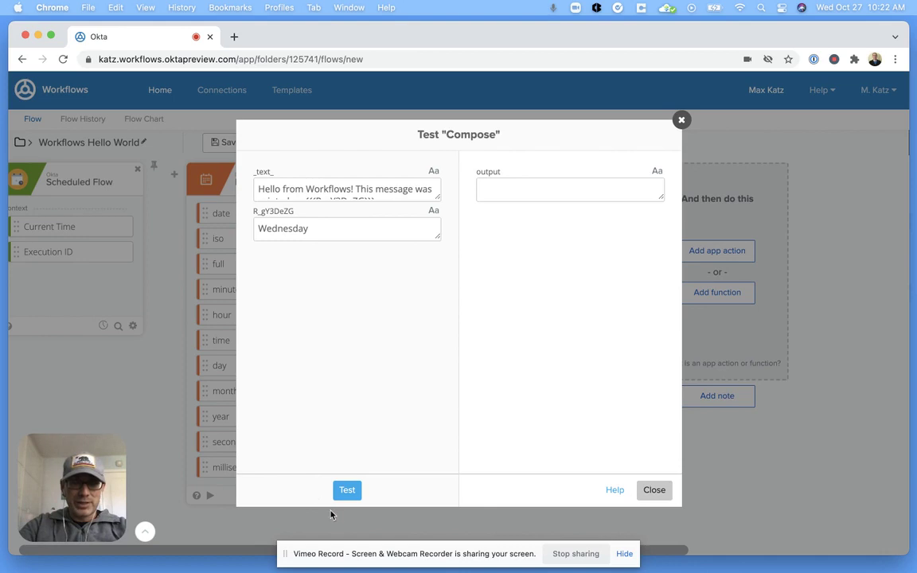
left_click(348, 491)
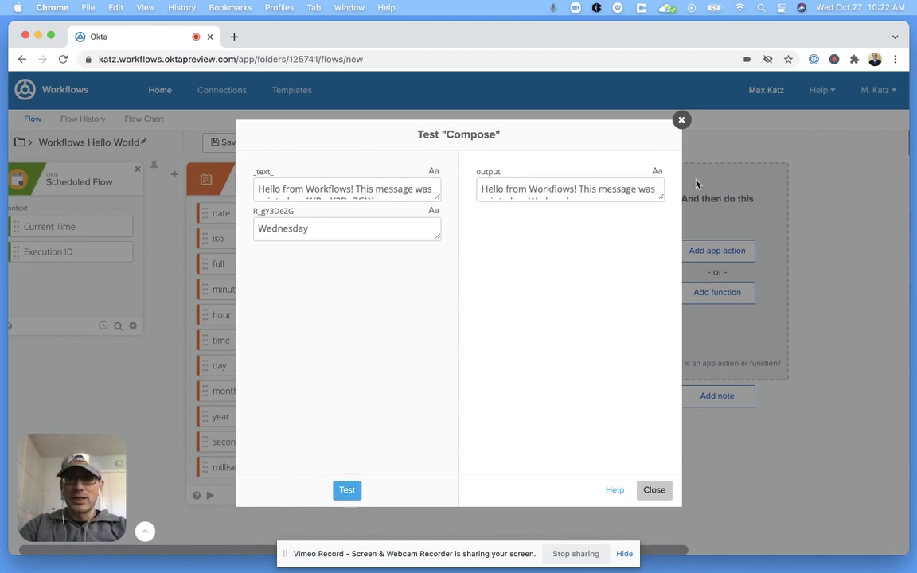
left_click_drag(661, 197, 646, 225)
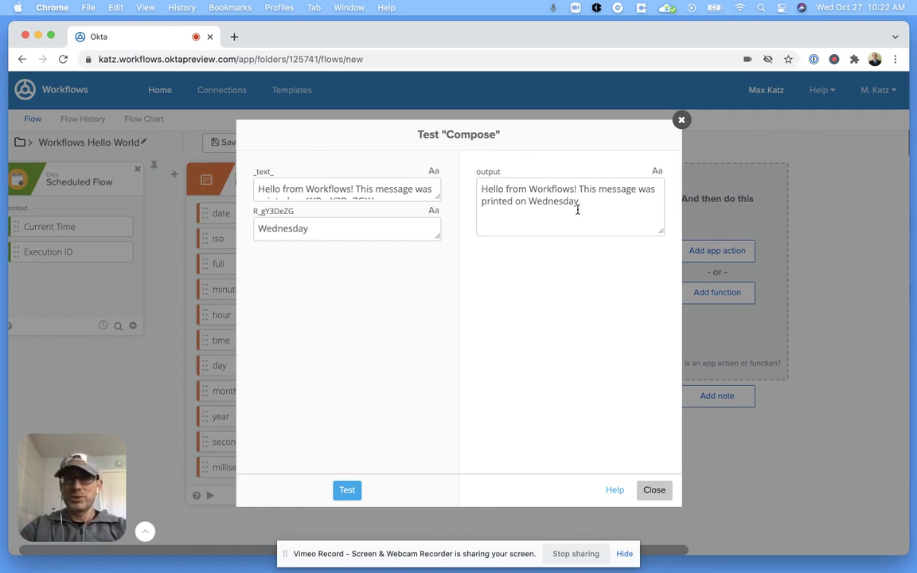
left_click(654, 491)
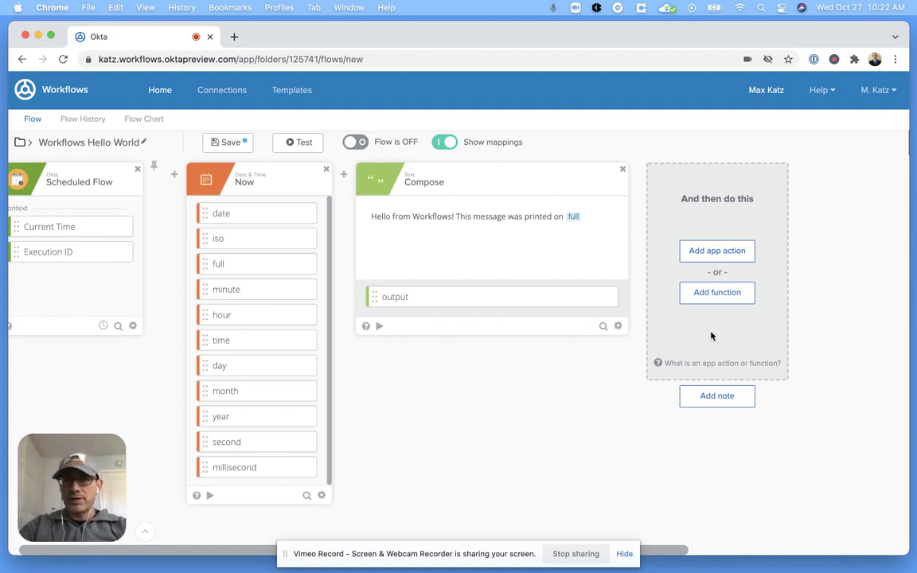
Step: Add Slack's Send Message to Channel action after the Compose card
left_click(720, 256)
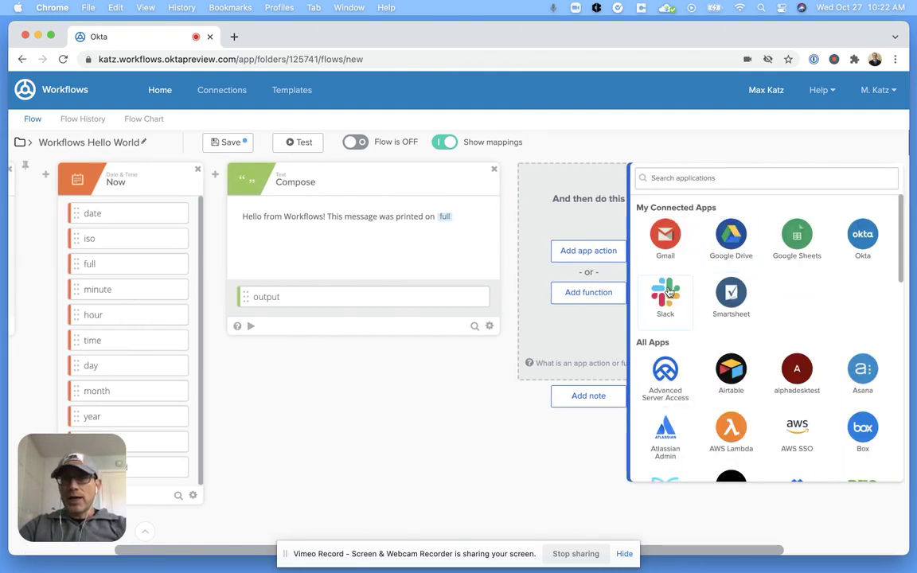
left_click(668, 292)
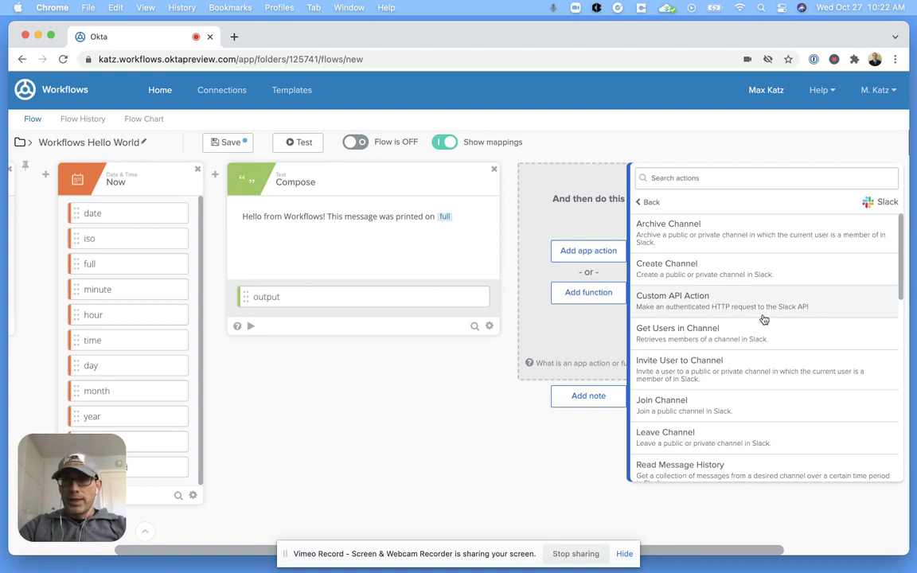
scroll(764, 320, "down", 5)
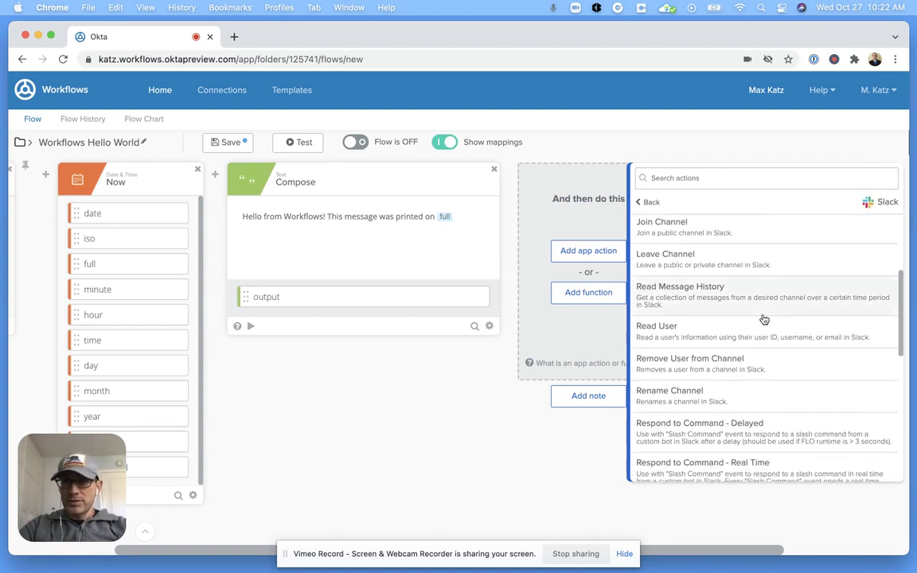
scroll(764, 319, "down", 7)
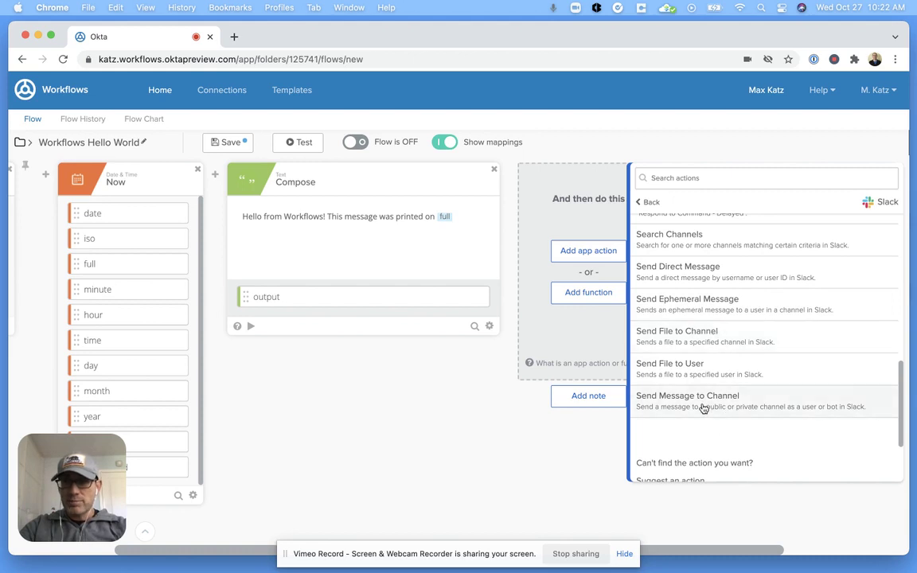
left_click(703, 407)
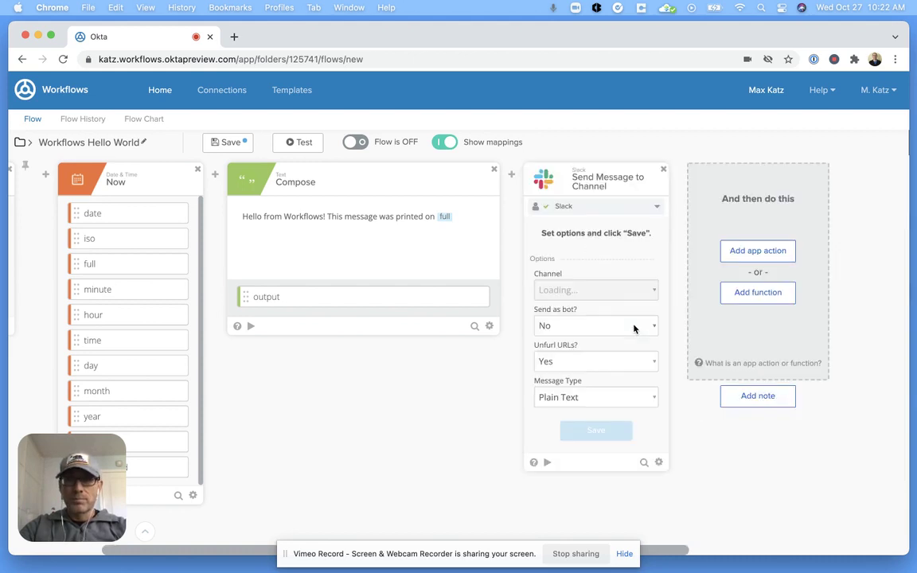
Step: Configure the Send Message to Channel card with the existing Slack connection, the workflows-test channel and the default input and output fields
left_click(656, 208)
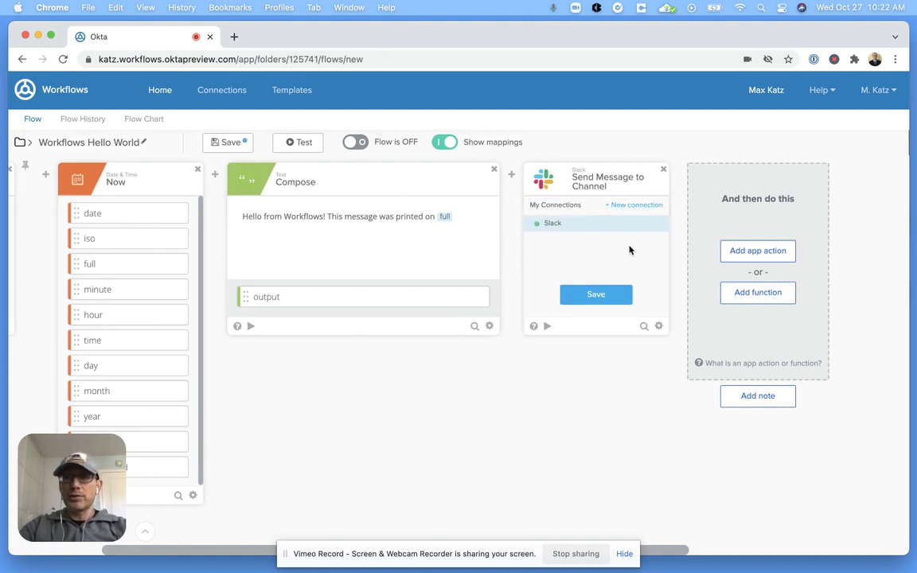
left_click(587, 225)
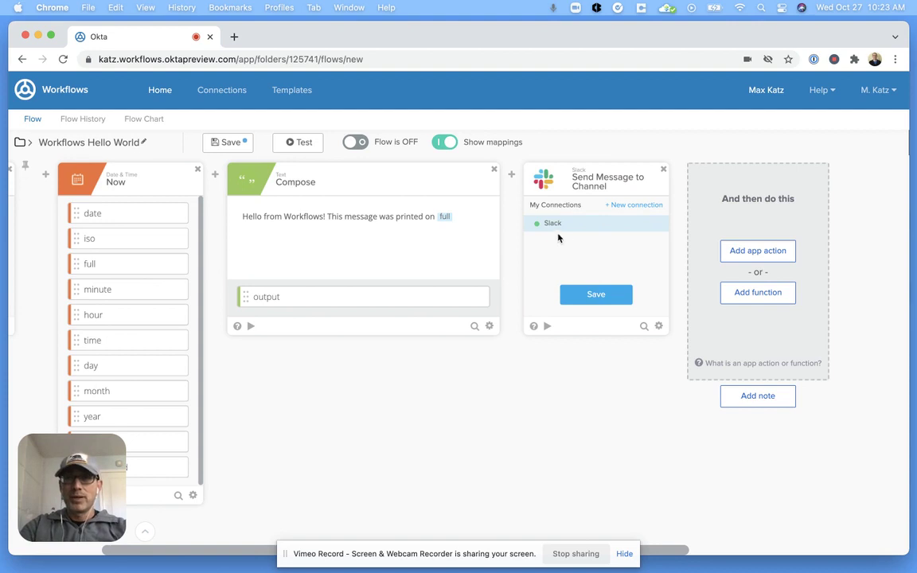
left_click(603, 297)
left_click(604, 291)
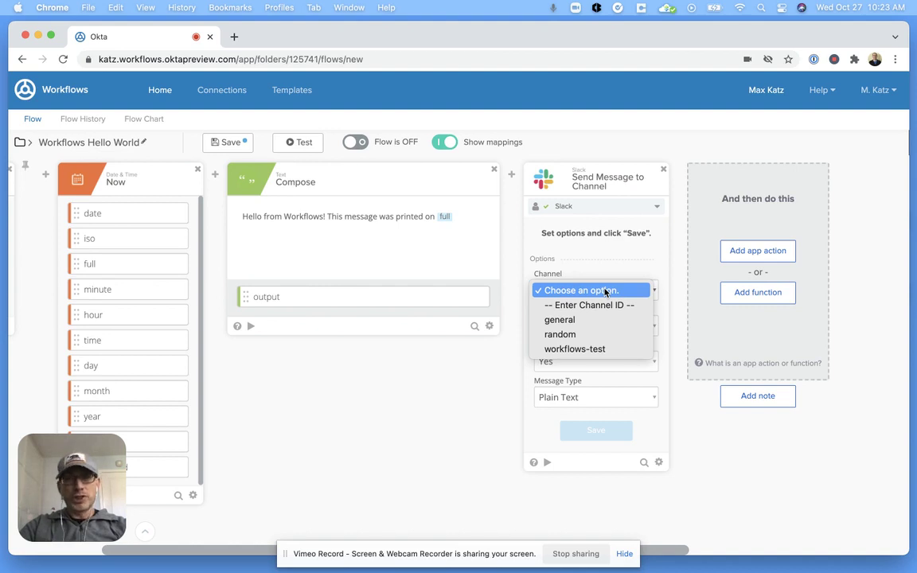
left_click(603, 350)
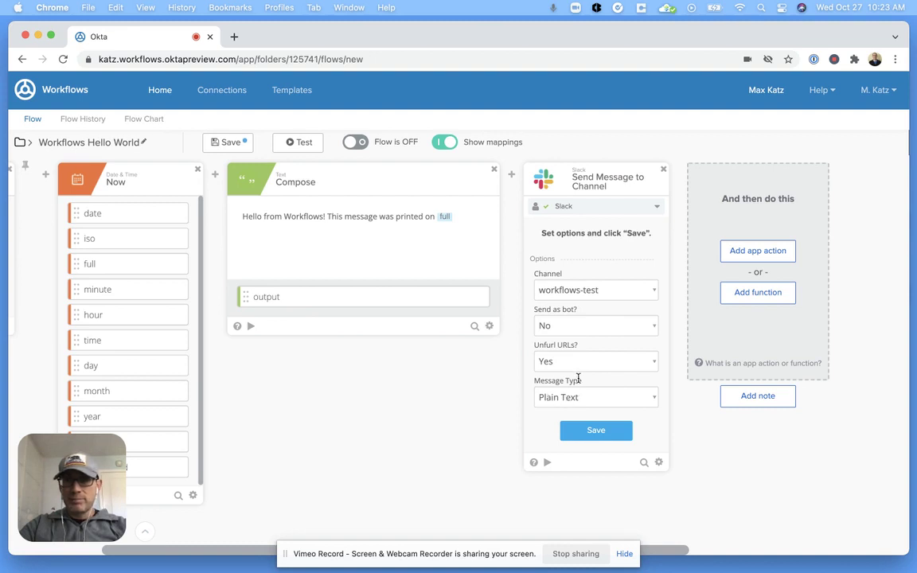
left_click(602, 431)
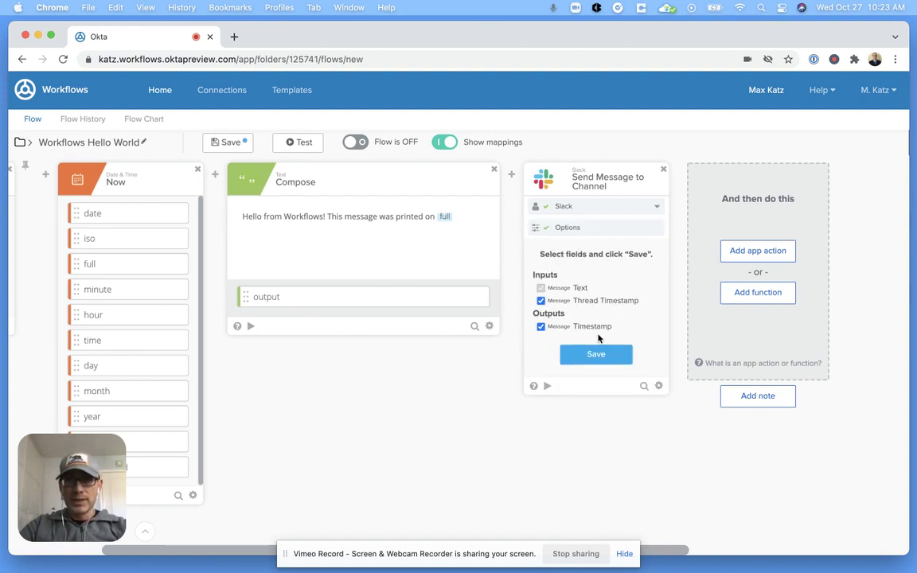
left_click(597, 353)
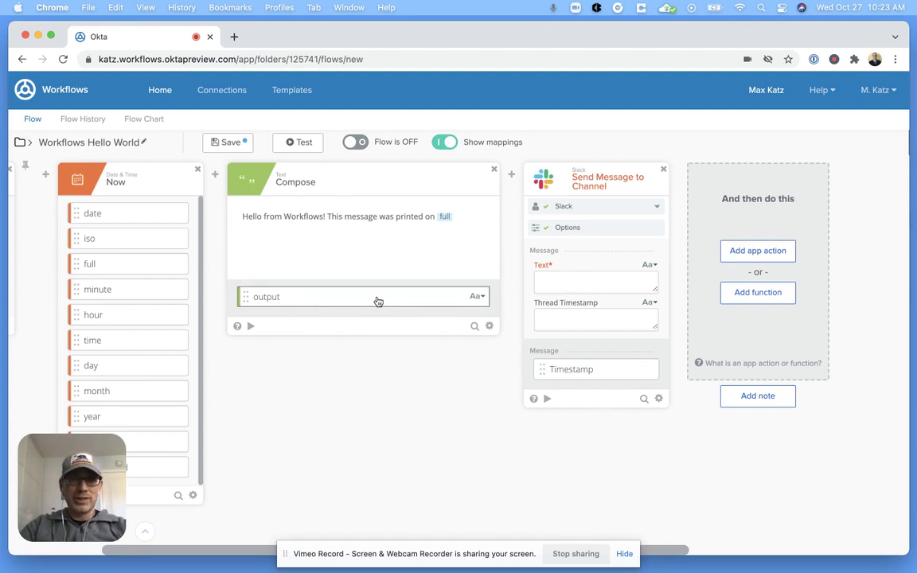
Step: Map the Compose card's output to the Text input of the Send Message to Channel card and save the flow
left_click_drag(378, 301, 687, 286)
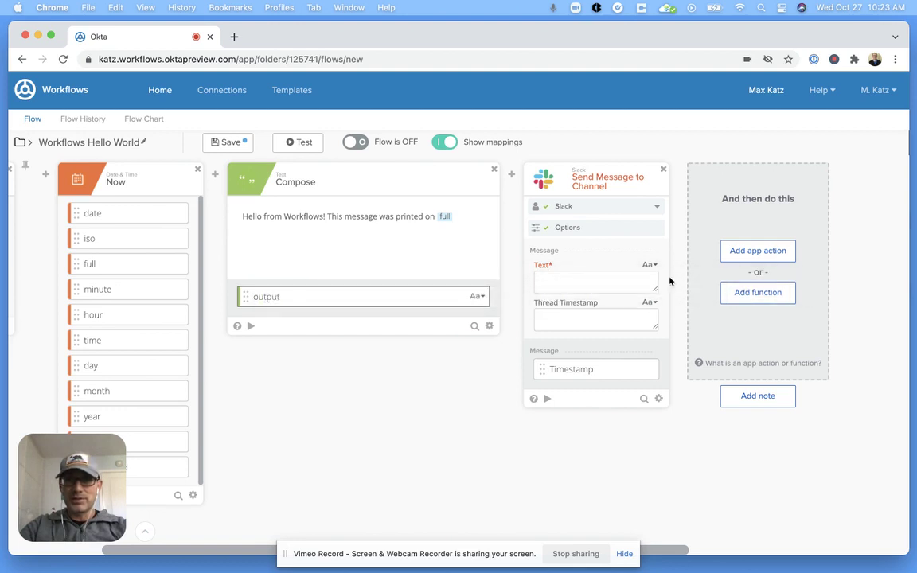
left_click_drag(399, 301, 709, 290)
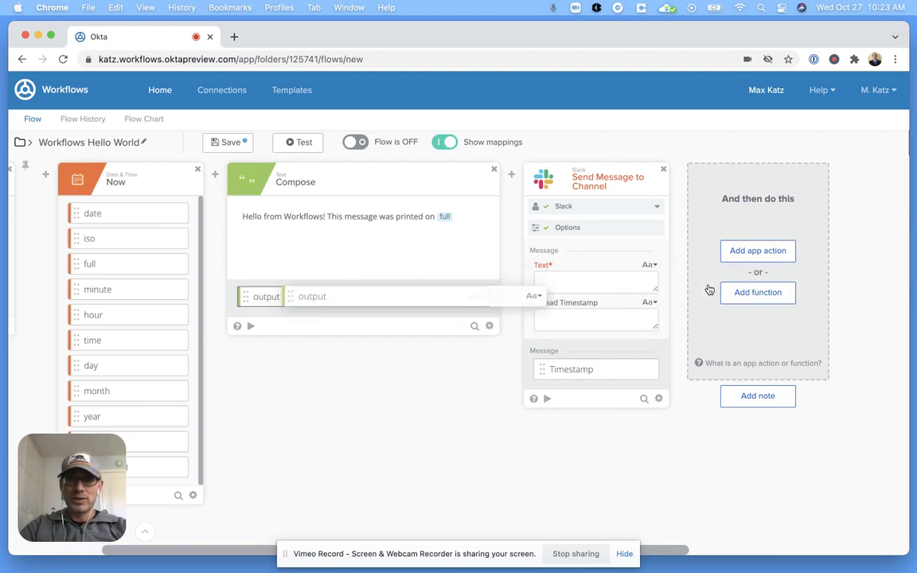
left_click(573, 283)
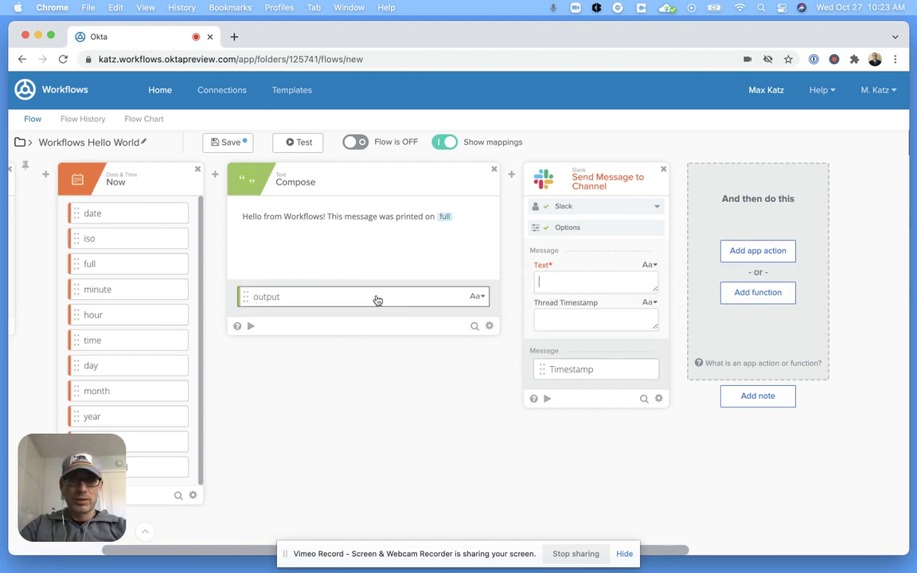
left_click_drag(374, 301, 672, 286)
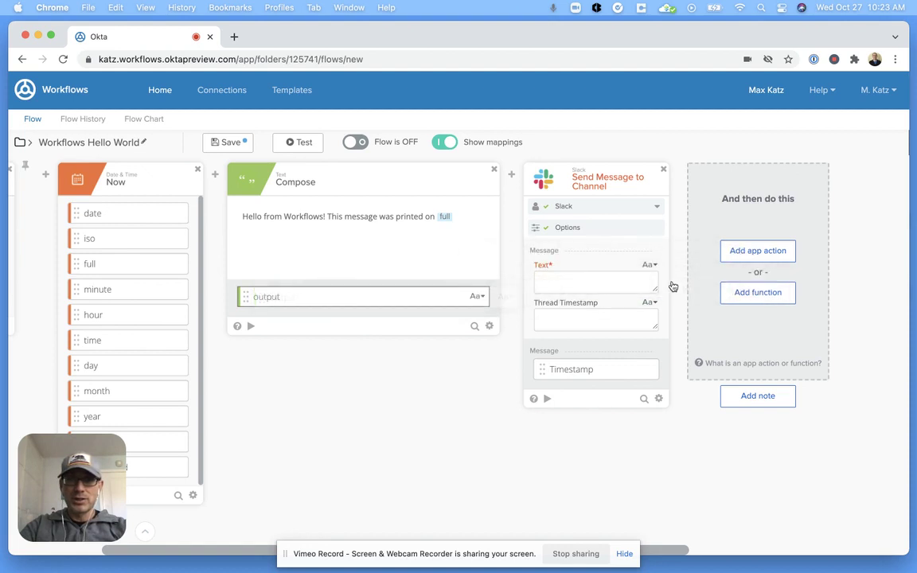
left_click(593, 280)
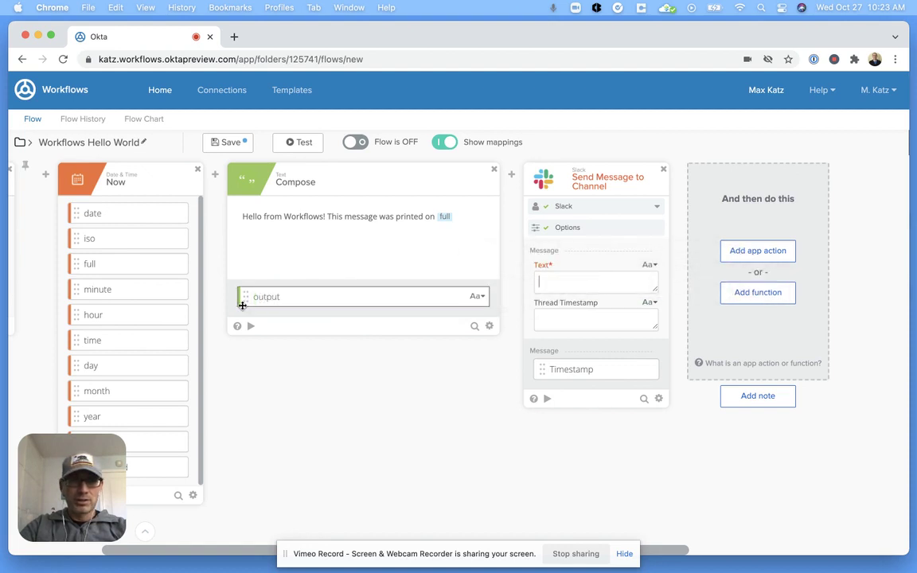
left_click_drag(280, 301, 602, 288)
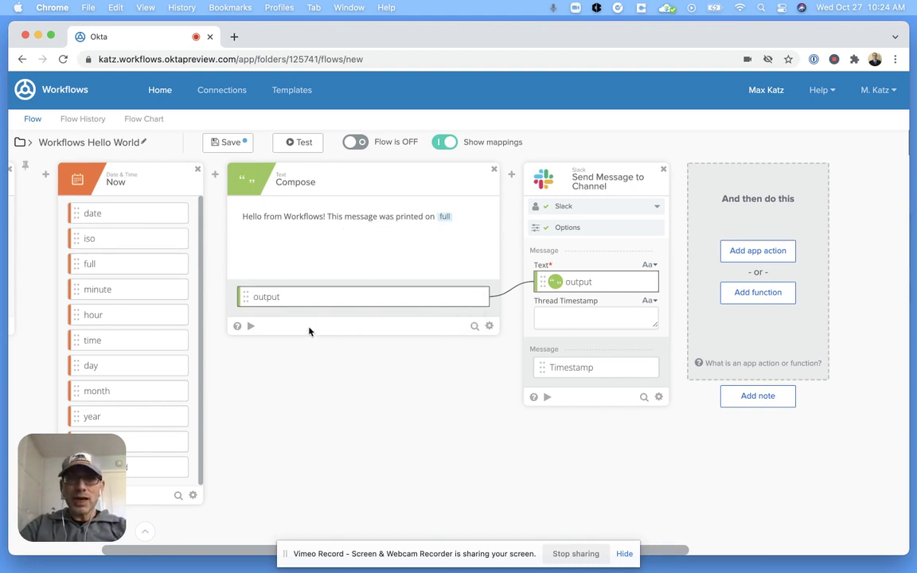
left_click(229, 142)
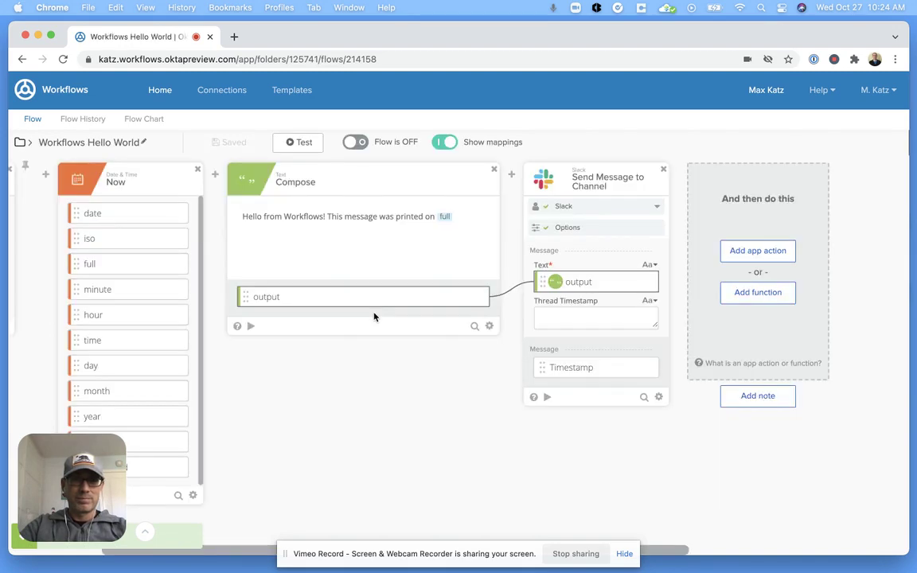
Step: Test the flow with its schedule turned on, and switch to Slack to check the messages in the workflows-test channel
left_click(301, 143)
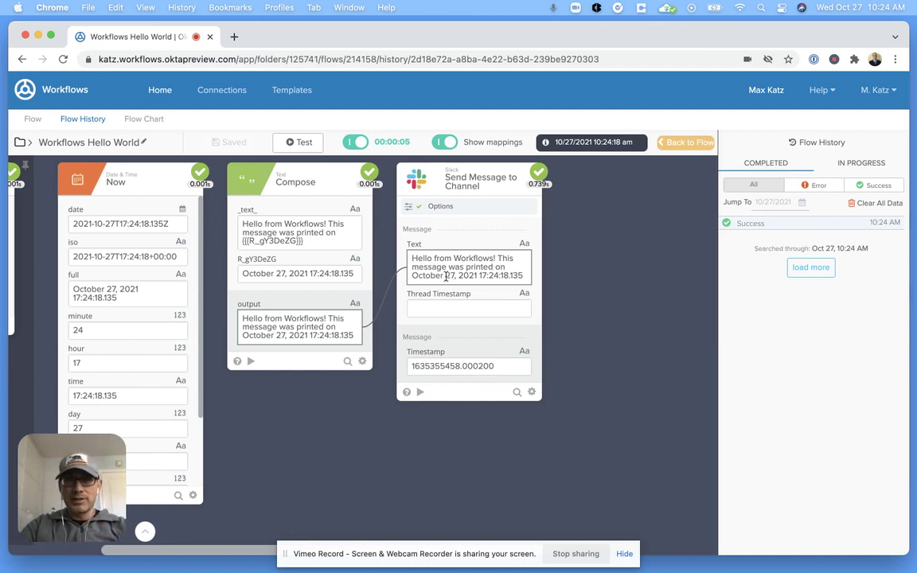
key("ctrl+Up")
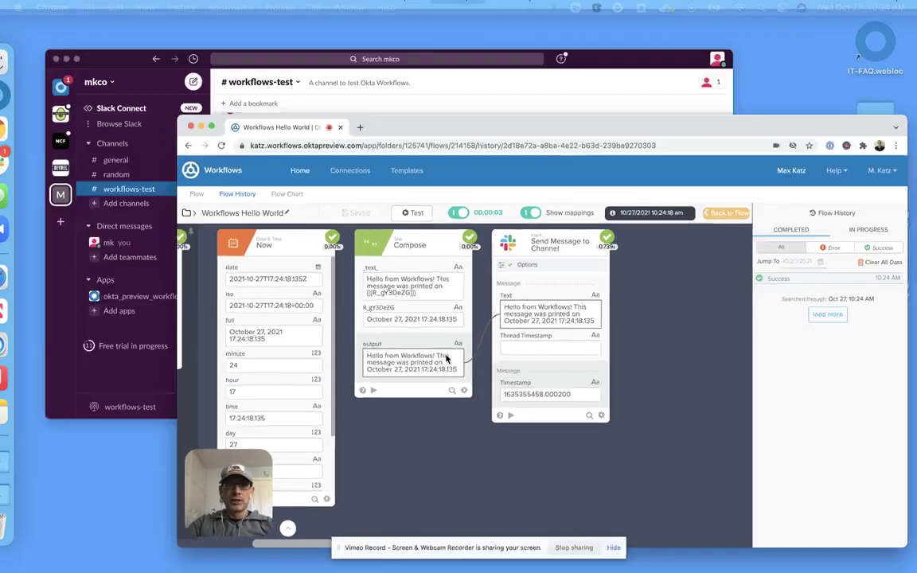
left_click(369, 213)
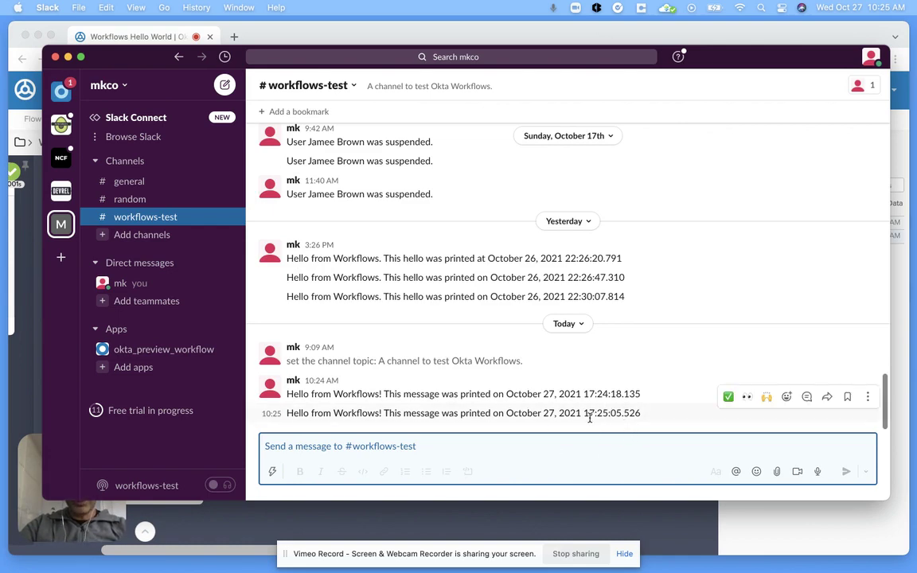
Step: Switch back to Okta Workflows in Chrome and review the 10:24 AM and 10:25 AM runs in the flow history, including the Error filter
key("ctrl+Up")
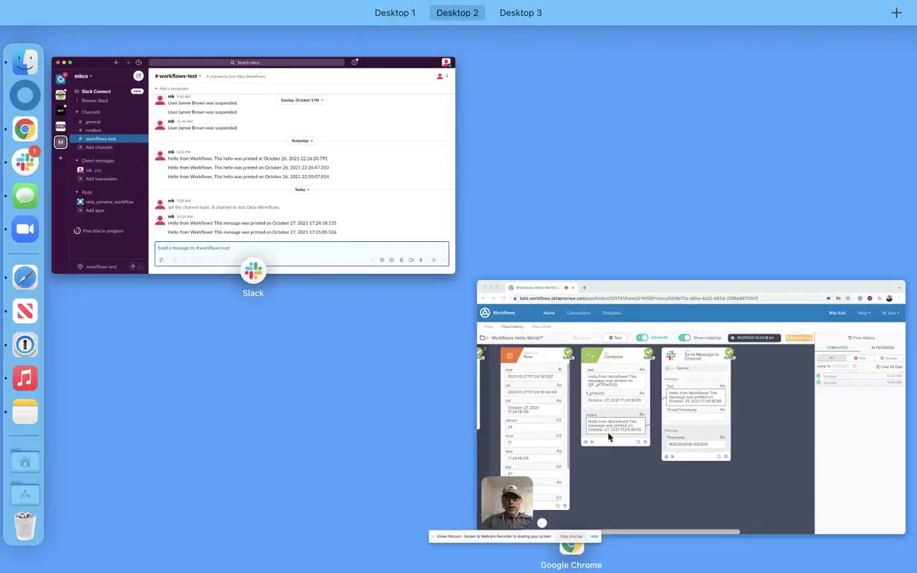
left_click(547, 388)
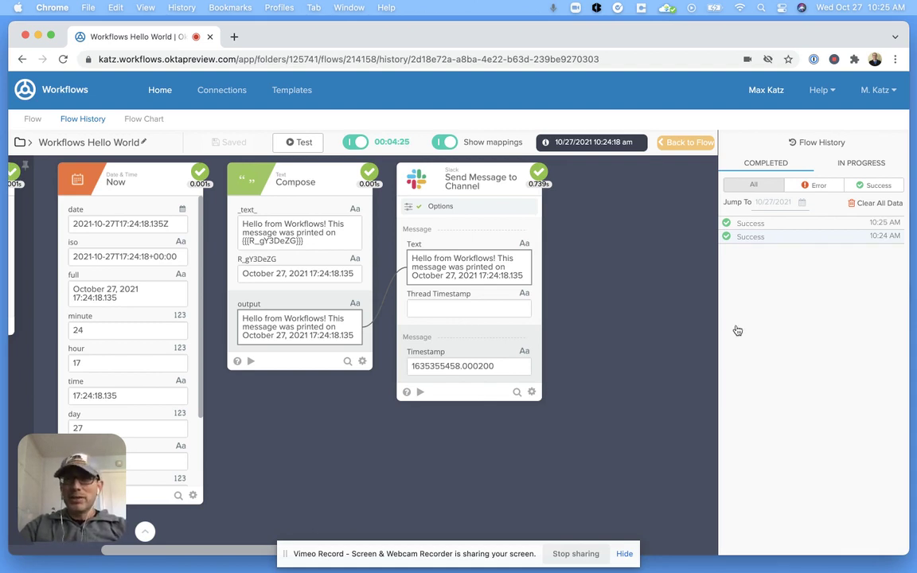
left_click(780, 239)
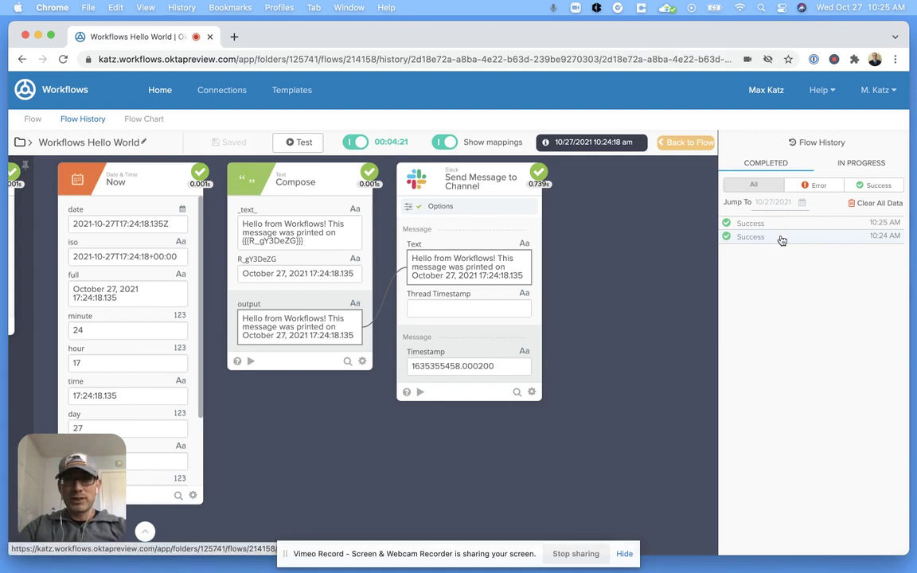
left_click(800, 225)
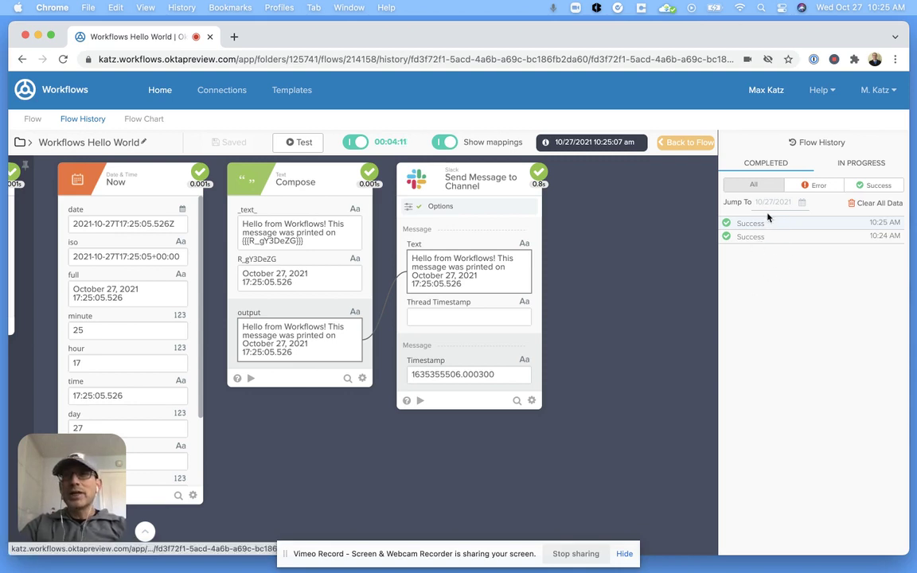
left_click(820, 185)
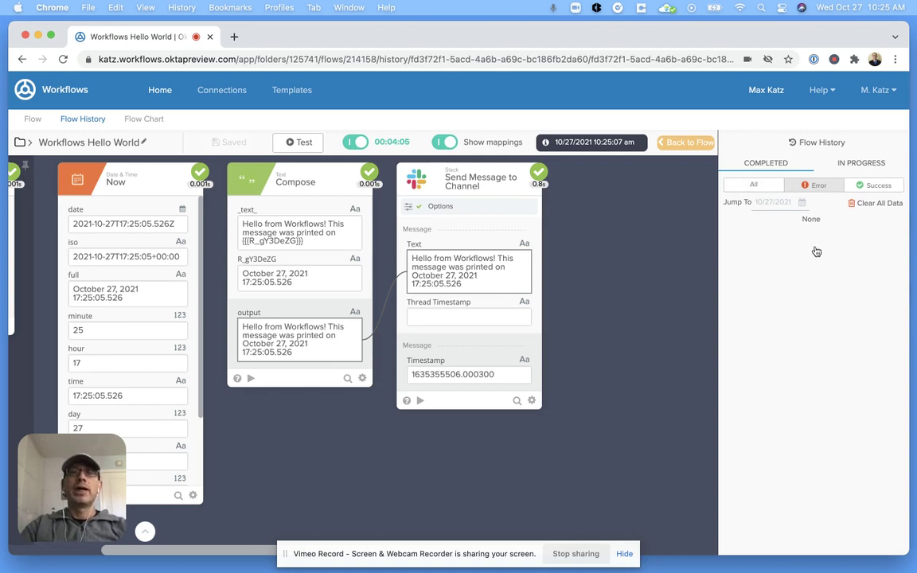
left_click(754, 185)
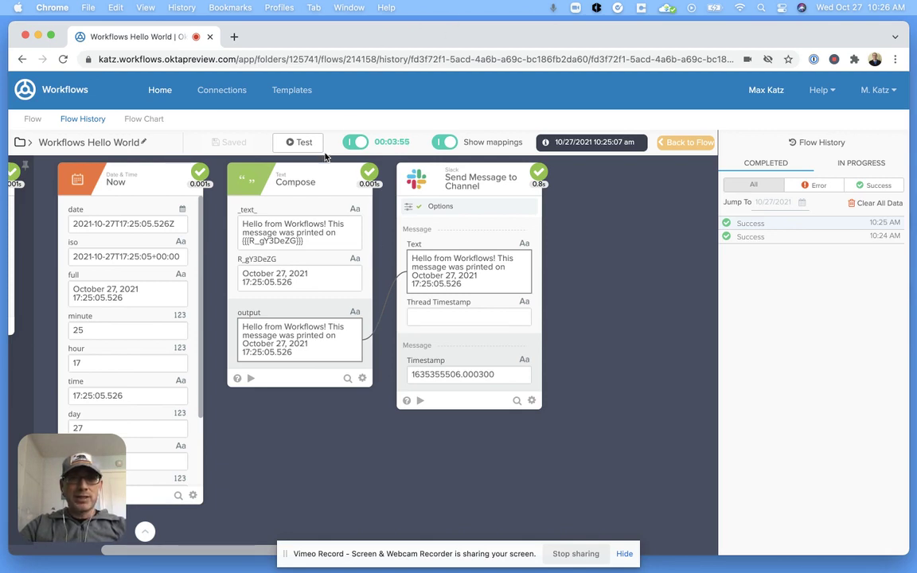
Step: Turn the flow off and return from its history to the flow design, starting at the Scheduled Flow card
left_click(351, 147)
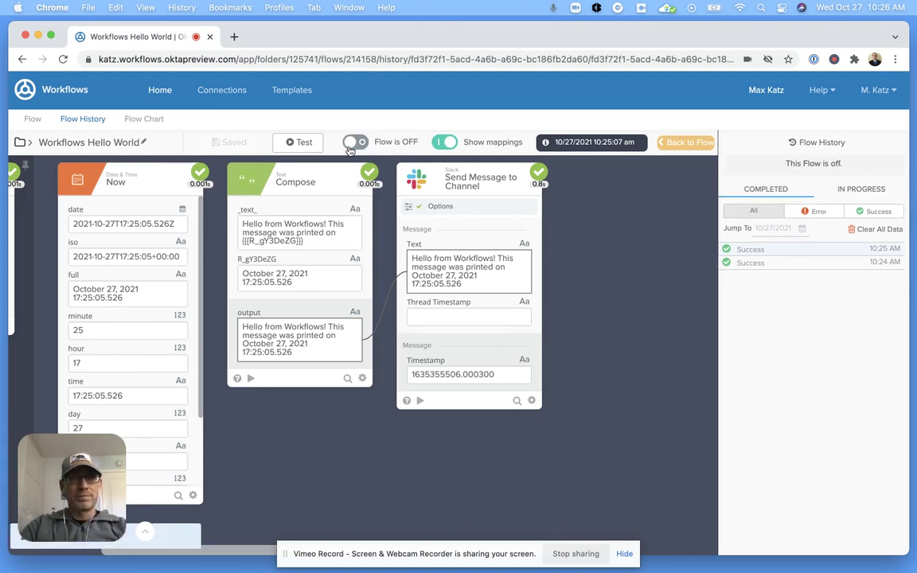
left_click(686, 143)
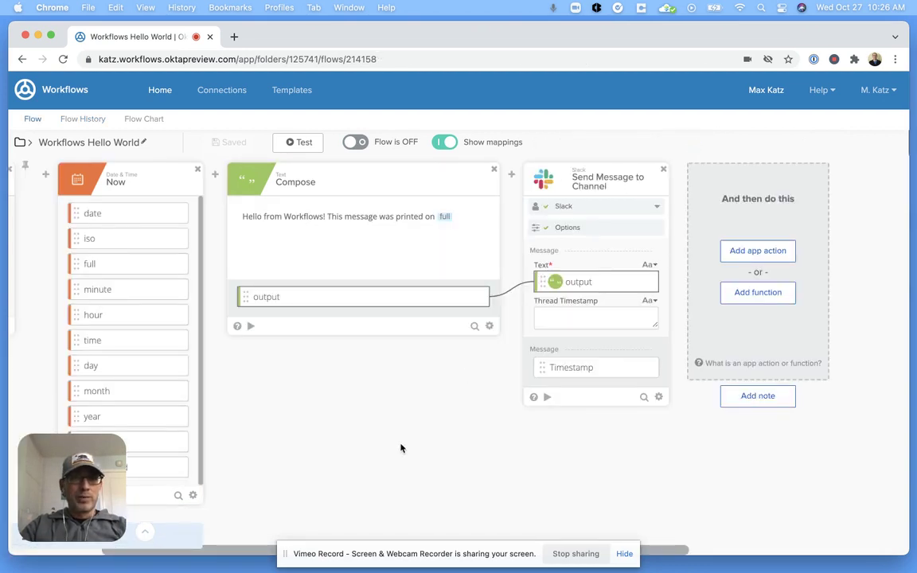
scroll(360, 455, "left", 4)
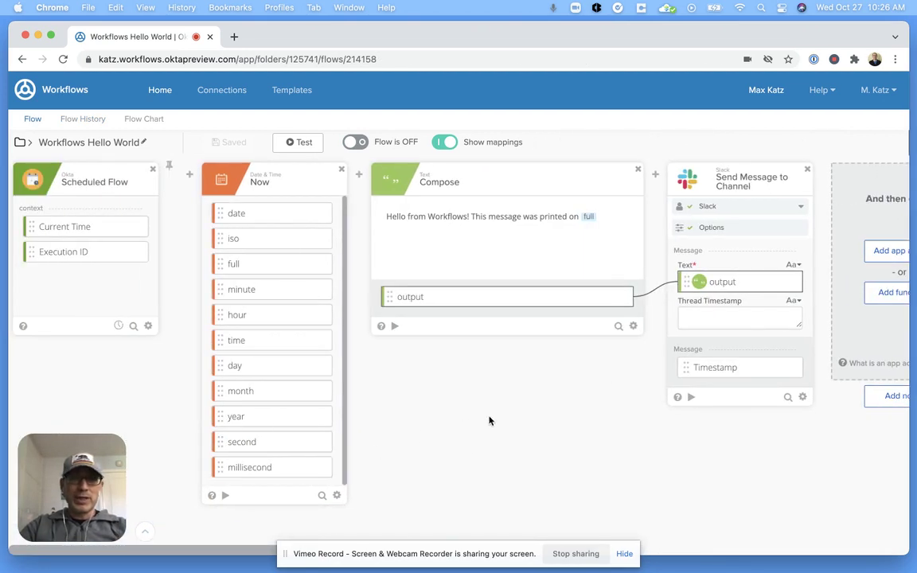